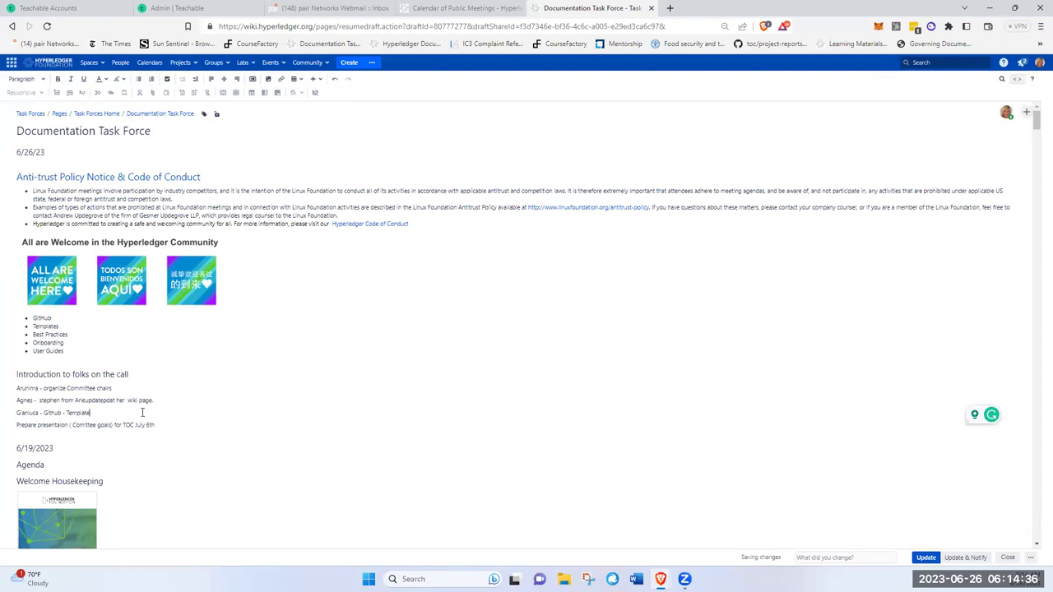
Step: Add the next attendee under the call introductions with the note "Github - Documenation for Maintainers"
key(Return)
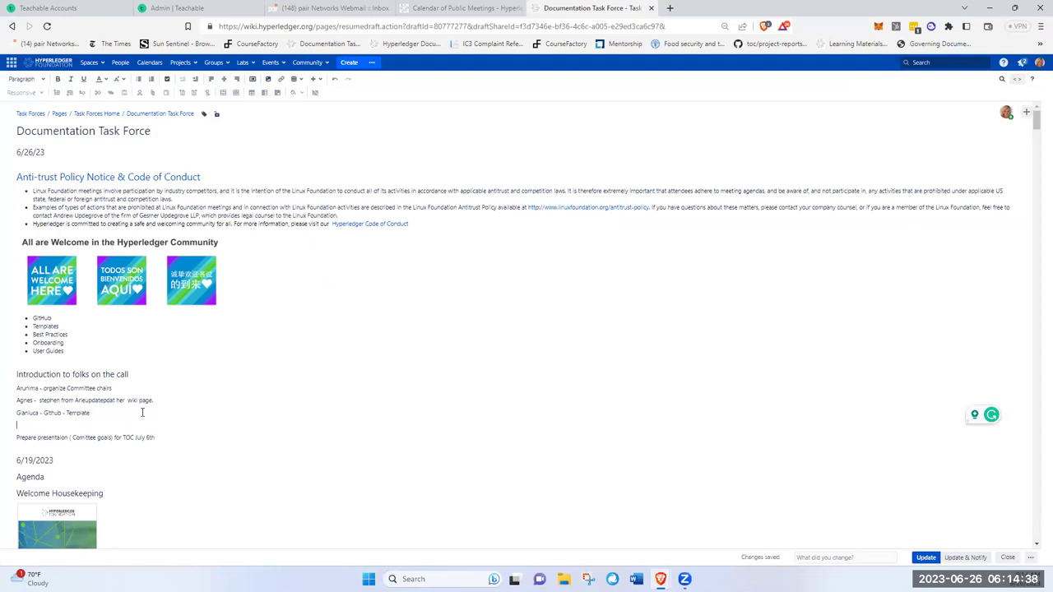
text(Kaja)
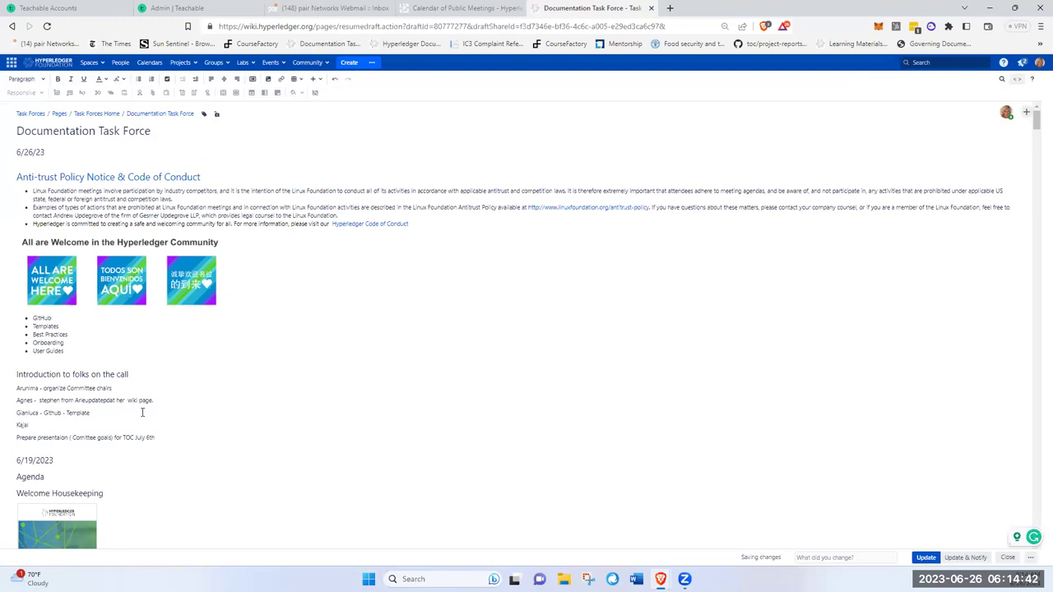
text( - Github - Documentation for Mainte)
text(iners)
Step: Check the upcoming community calls on the Calendar of Public Meetings page, and return to the Documentation Task Force draft
click(461, 9)
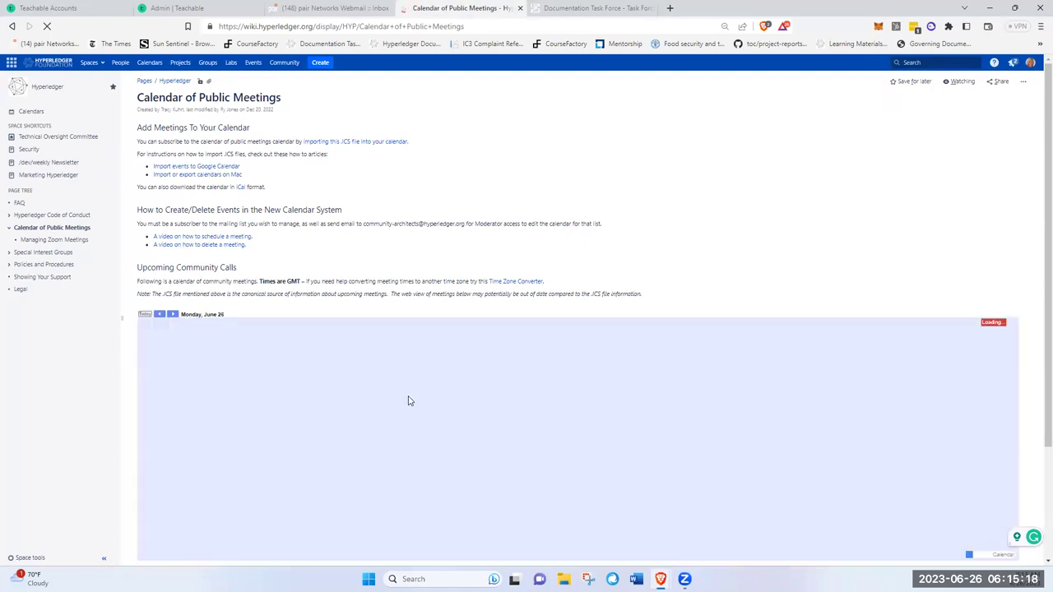
scroll(472, 477, down, 2)
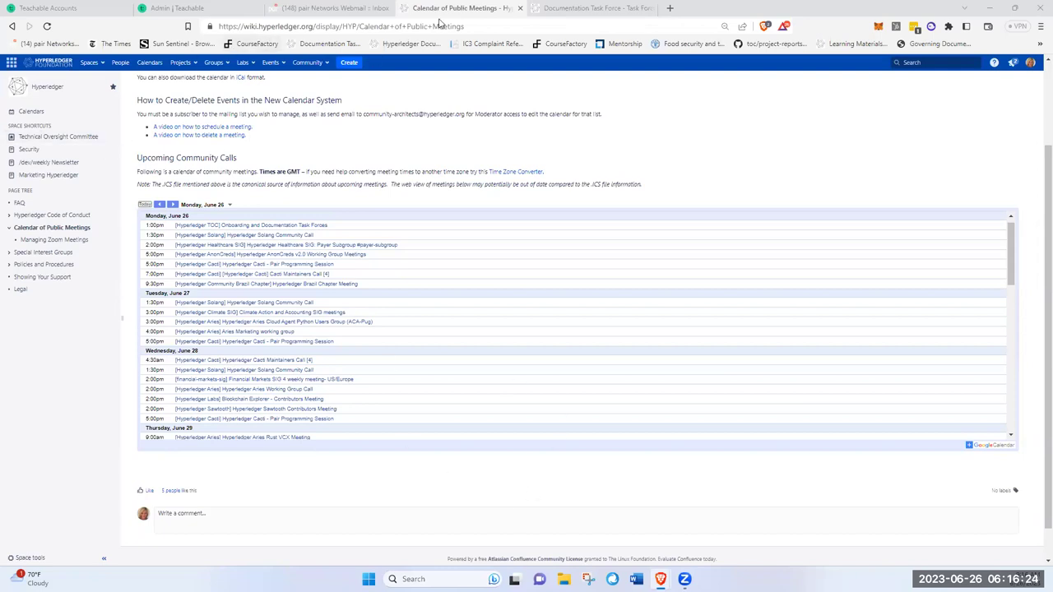
click(551, 8)
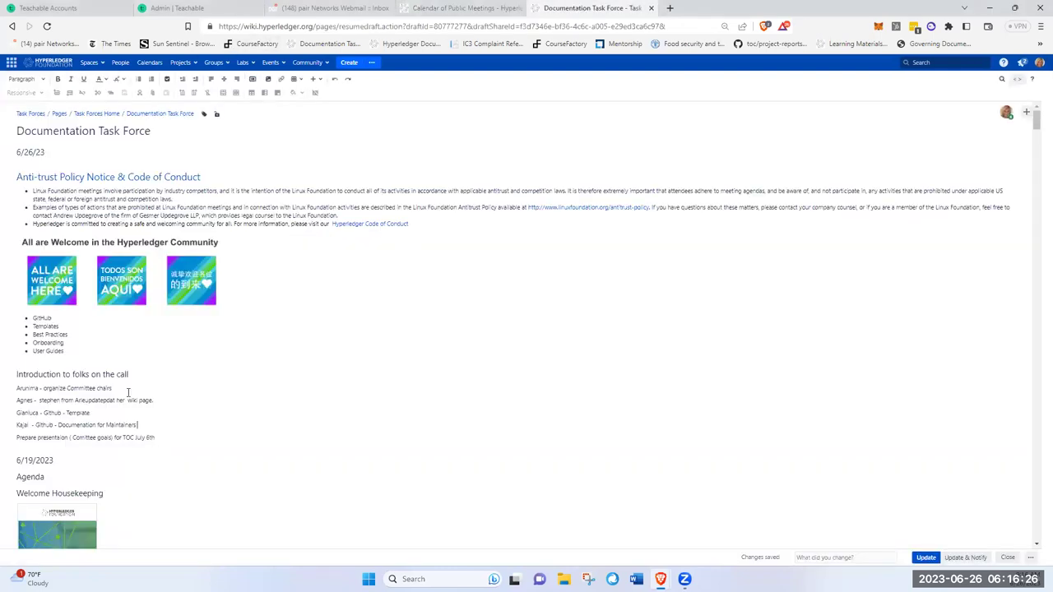
click(179, 427)
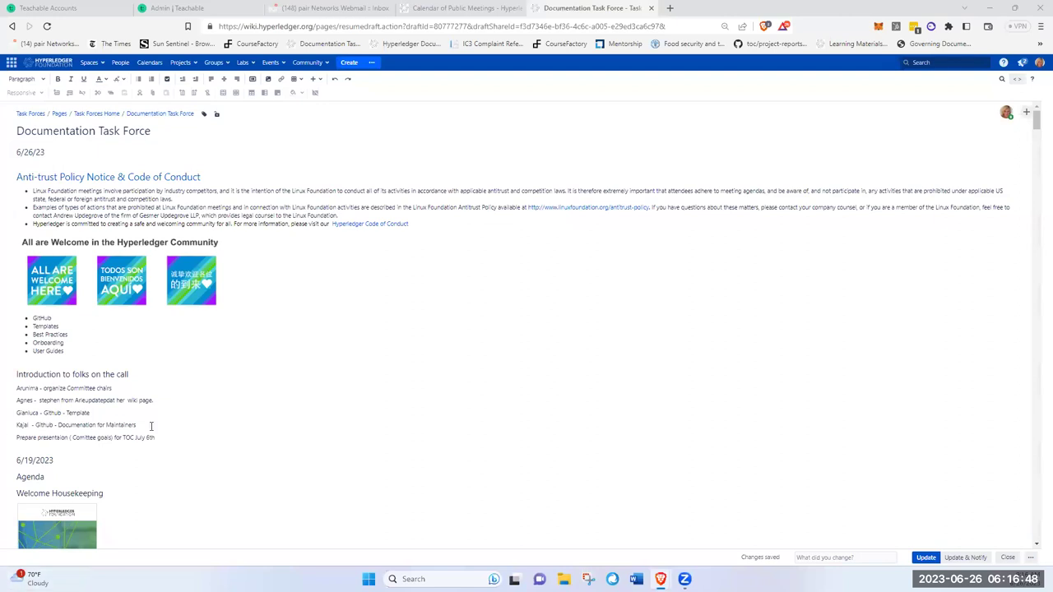
text(W)
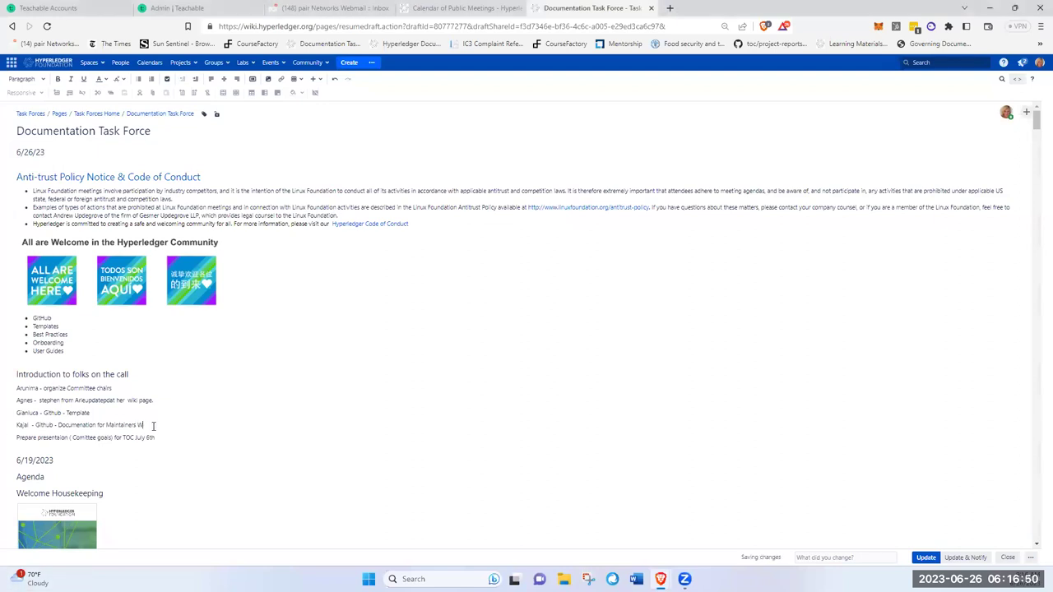
text(iki Chair)
key(BackSpace)
key(BackSpace)
key(BackSpace)
key(BackSpace)
key(BackSpace)
key(BackSpace)
key(BackSpace)
key(BackSpace)
key(BackSpace)
Step: Add another attendee below the Maintainers documentation entry with the role "Mentor for Onboarding", correcting the spelling of Onboarding
key(Return)
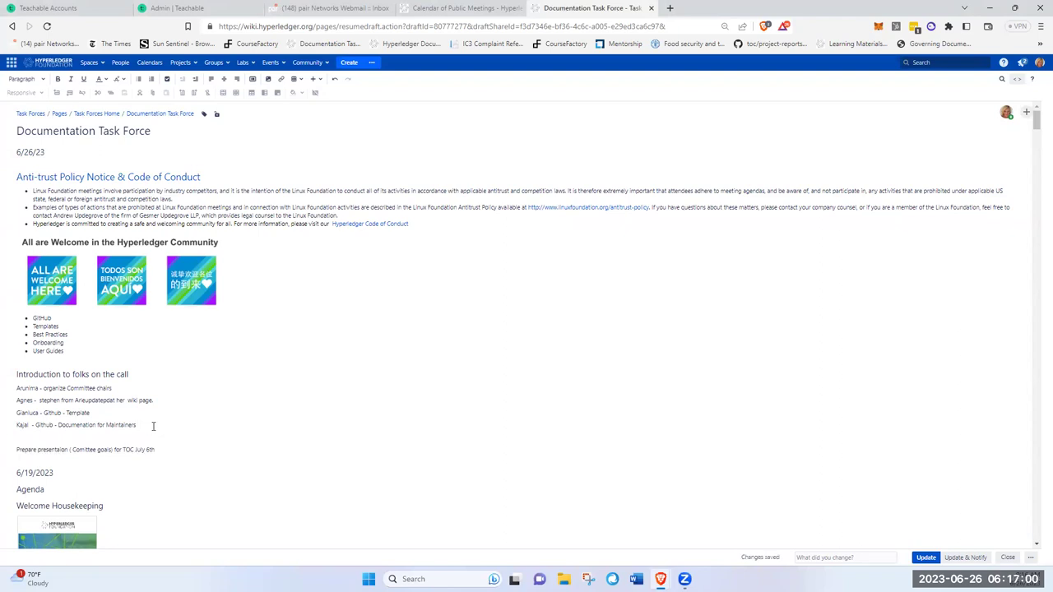
text(Niku -)
text(Mentor for Onb)
key(BackSpace)
text(boarding)
right_click(73, 441)
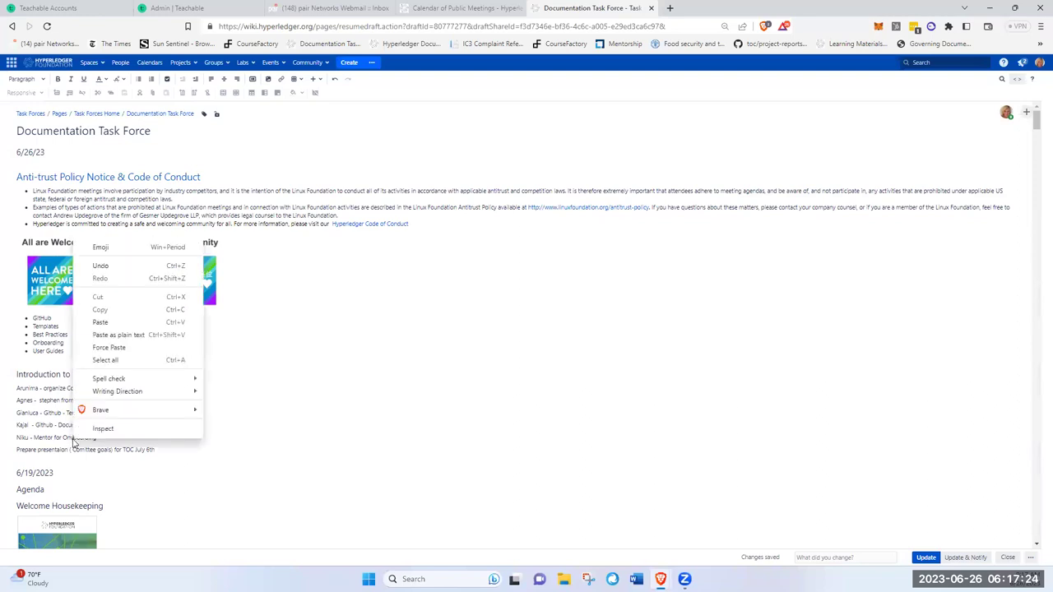
click(73, 442)
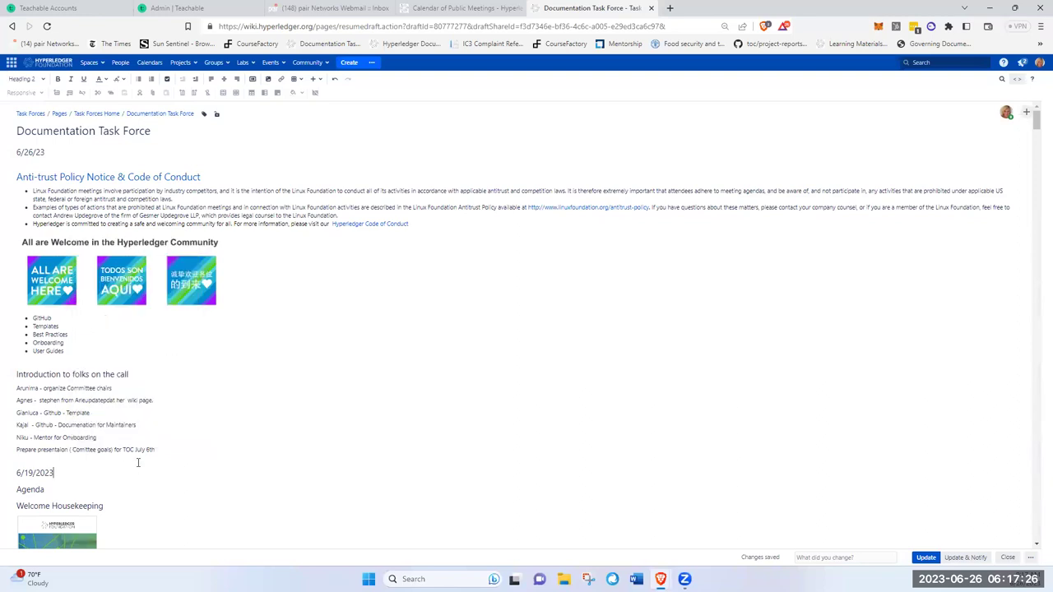
click(74, 437)
key(BackSpace)
Step: Add two more attendee lines: one with the role "Onboarding Mentee" and one with only the attendee's first name
key(Return)
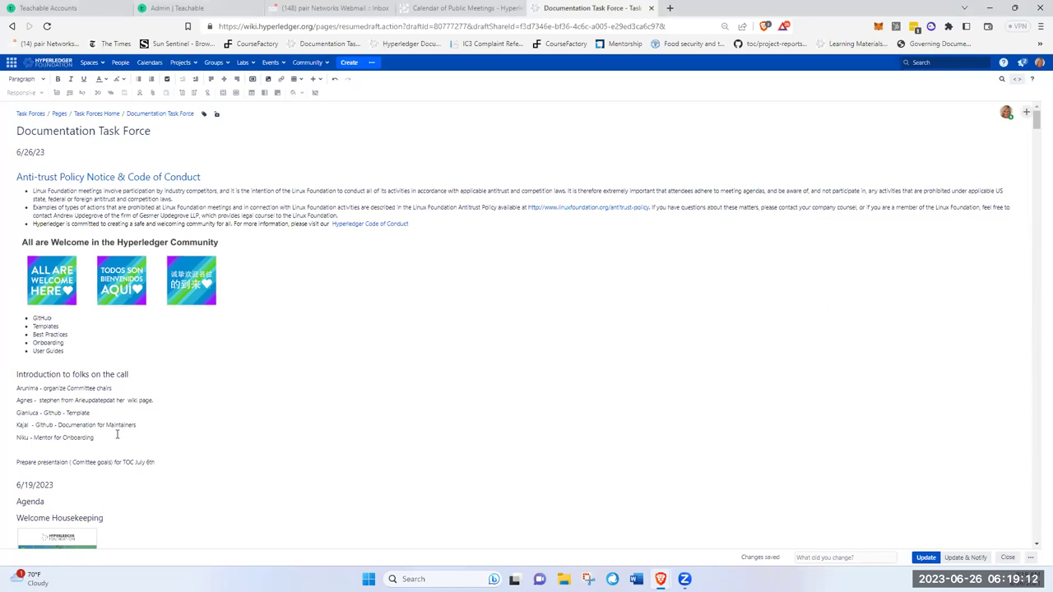
text(Akanksha - Onboarding Mentee)
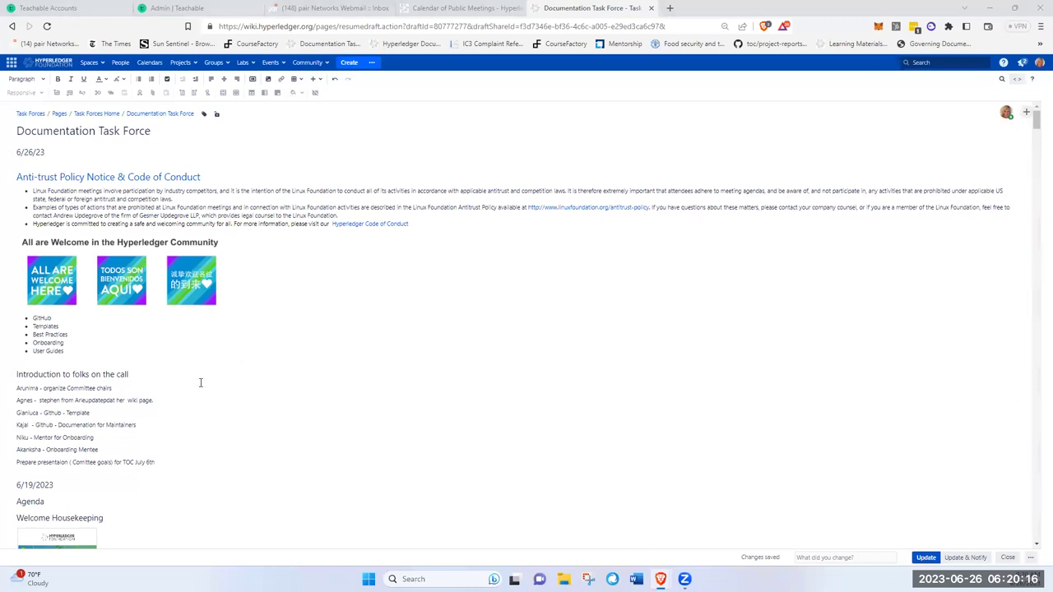
click(124, 444)
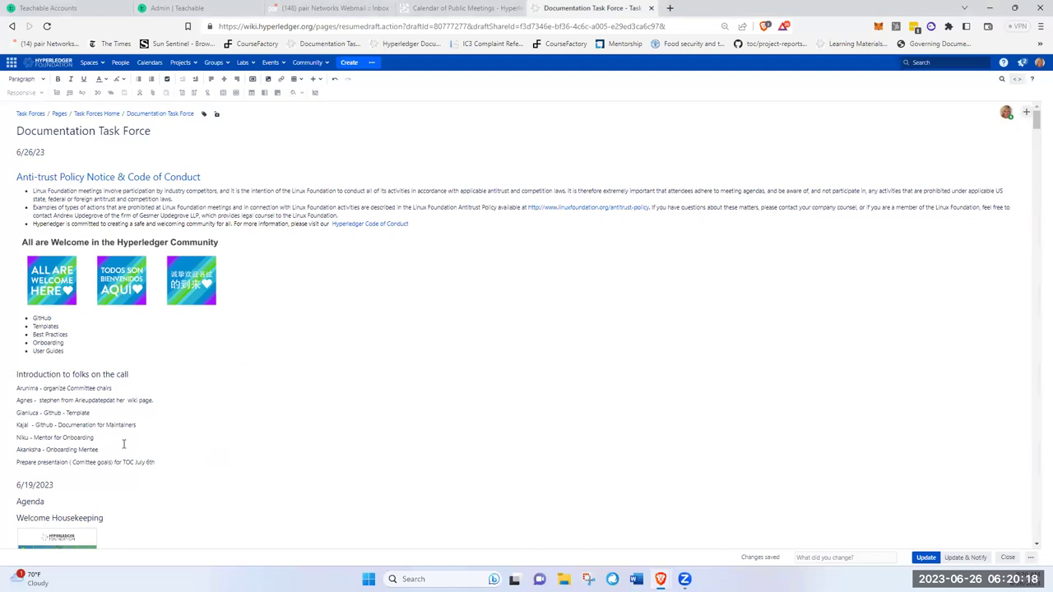
key(Return)
text(S)
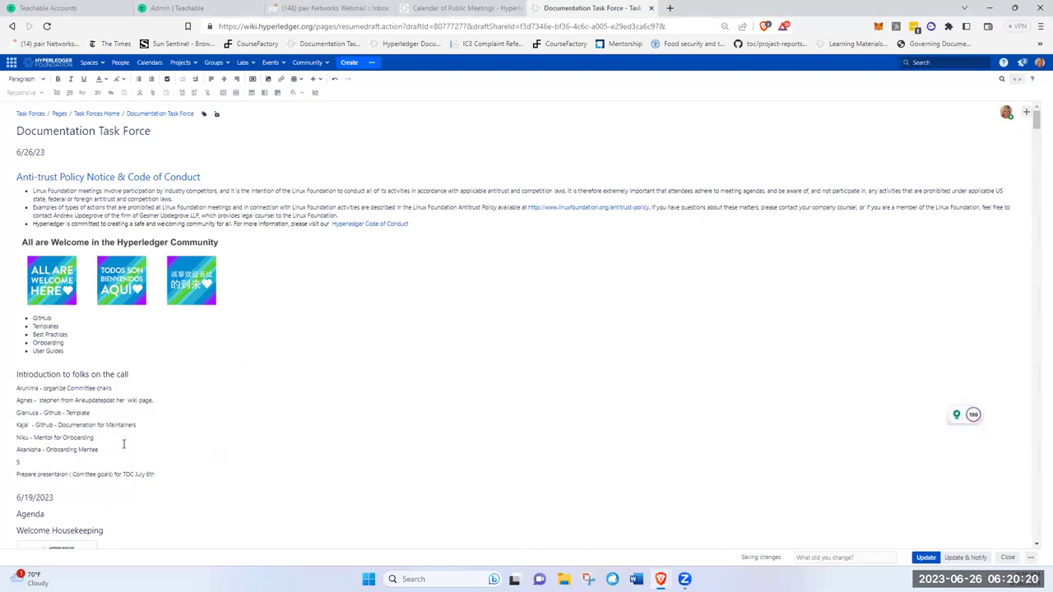
text(hinj)
key(Return)
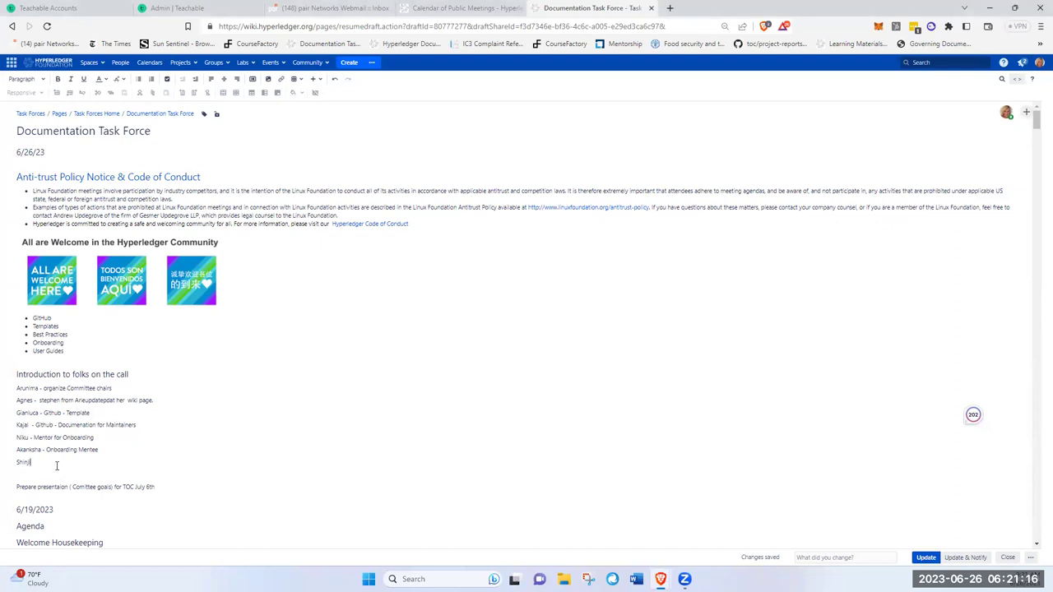
Step: Add the next attendee with the note "Solang Documentation - Github to read the docs ** User guide for Github/read the Doc"
key(Return)
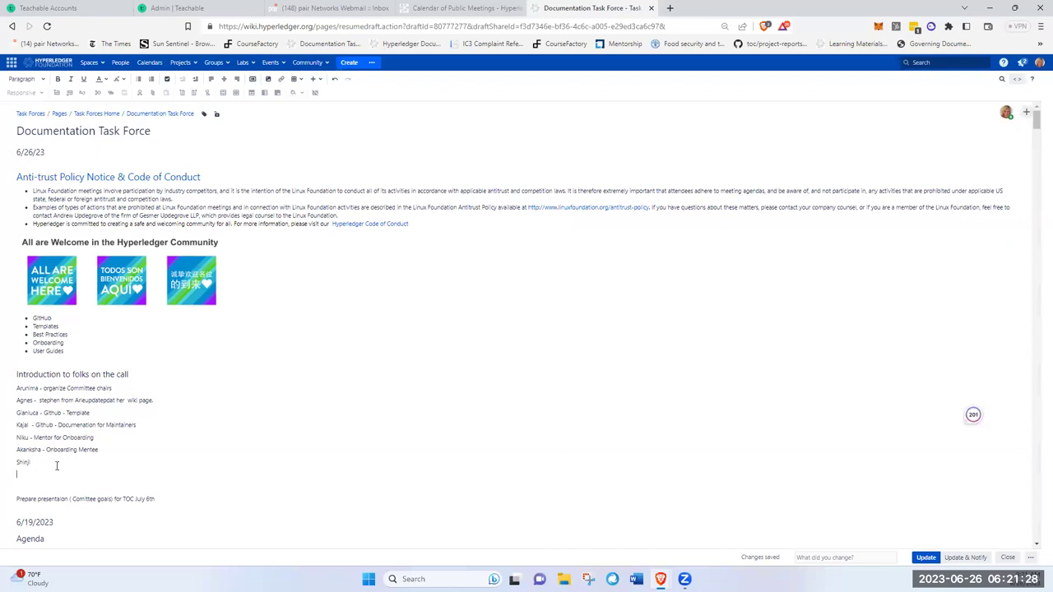
text(1)
text(r)
text(ip)
text(ur -)
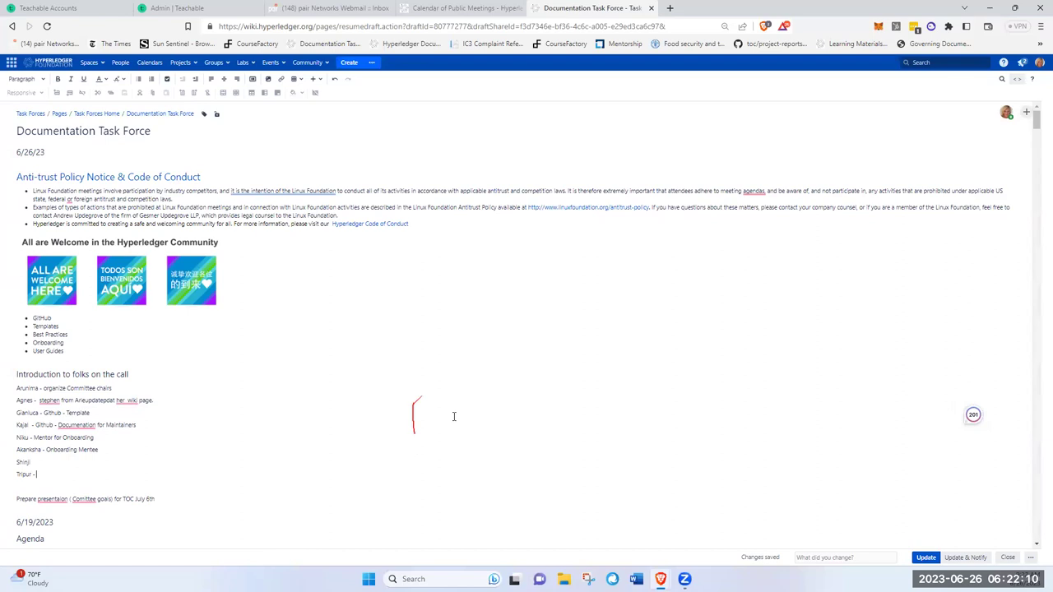
scroll(451, 409, down, 3)
scroll(440, 414, up, 2)
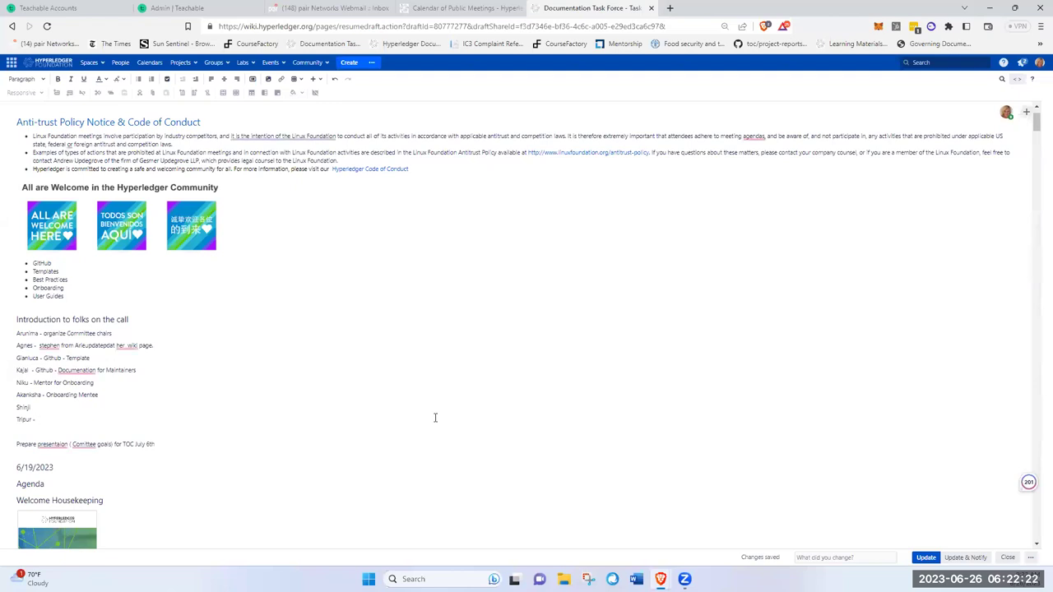
text(Solang Documentation - Github to)
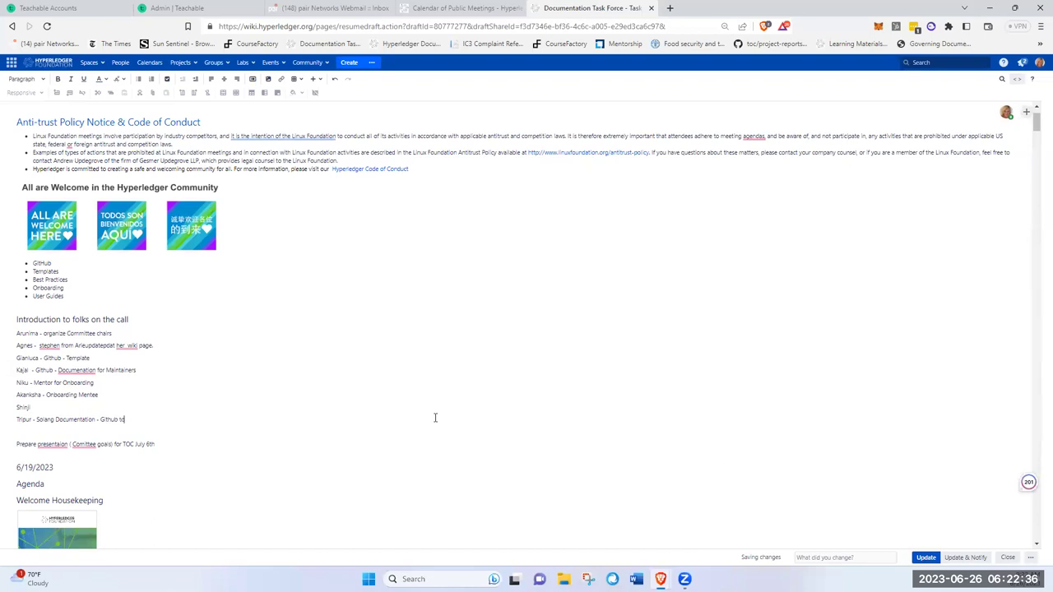
text( read the docs)
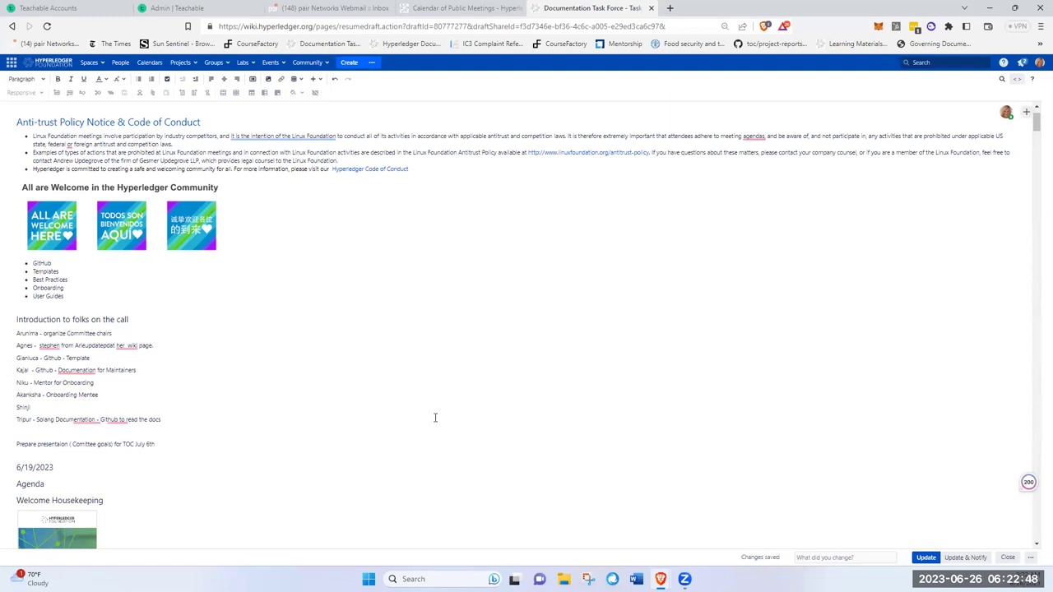
text("" User guide for Github)
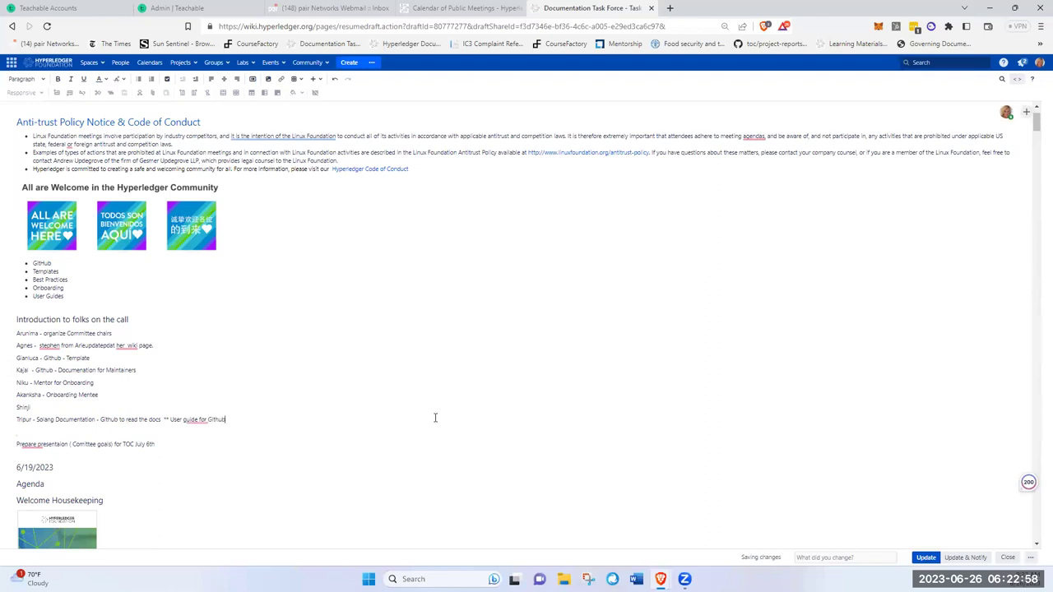
text(/read the Doc)
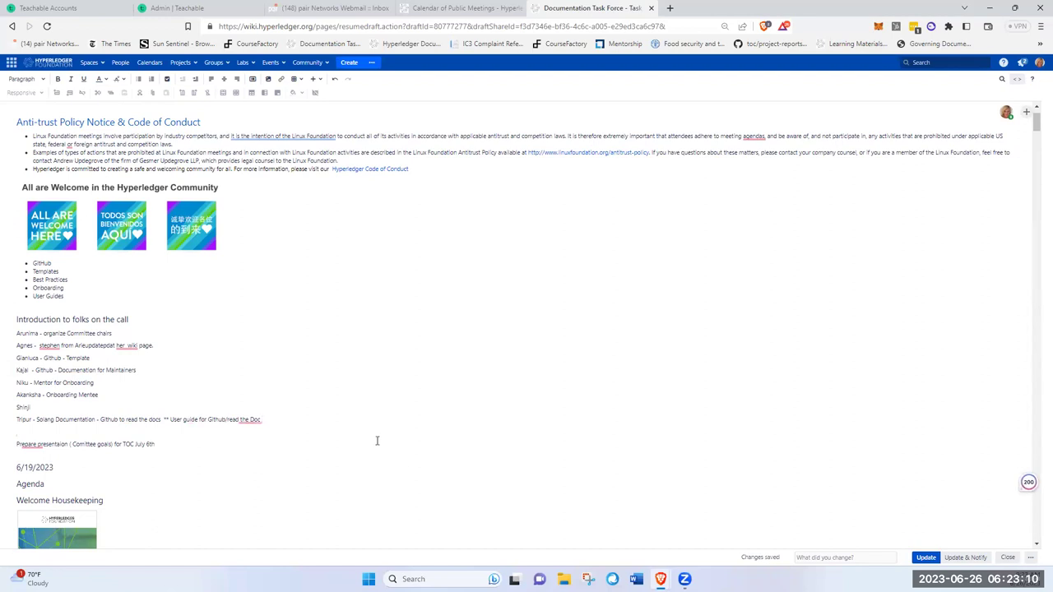
key(BackSpace)
Step: Extend the Solang Documentation attendee's line with "presentation- Chair for User Guides"
mouse_move(63, 445)
click(70, 475)
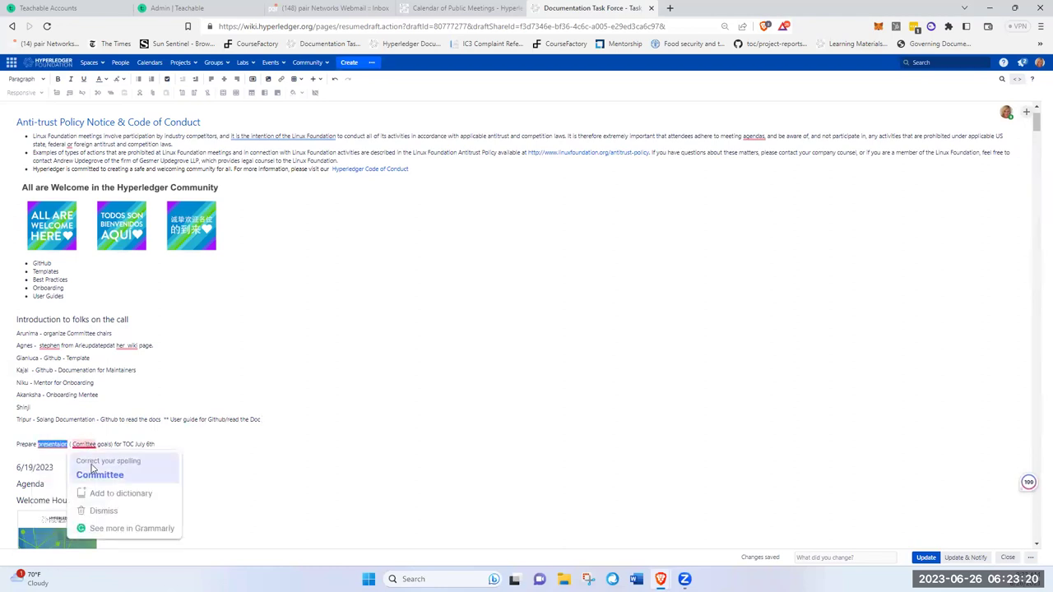
click(303, 412)
text(presentation -)
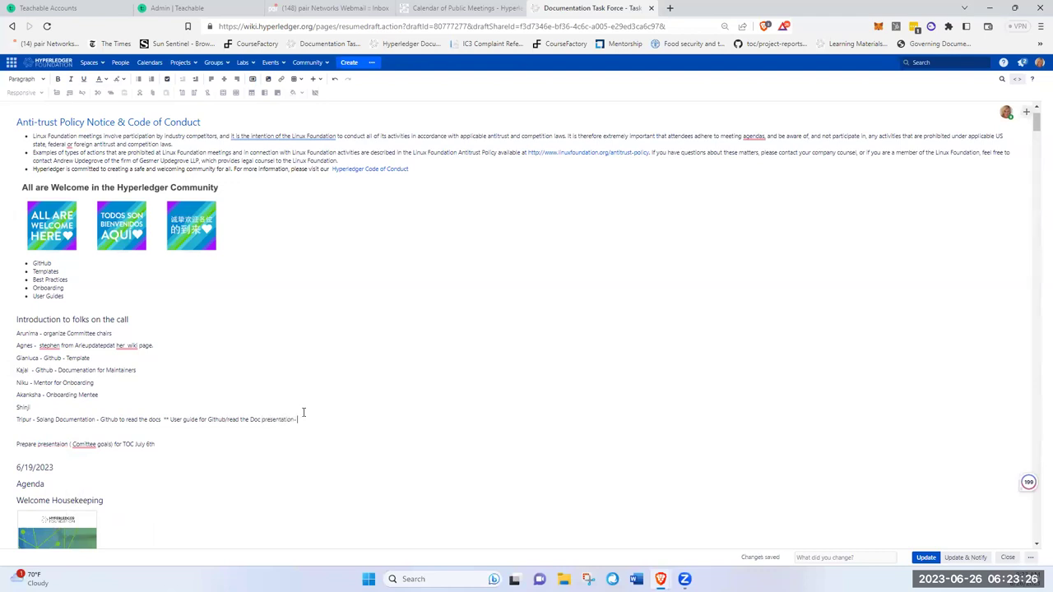
text( Chair for User Guides)
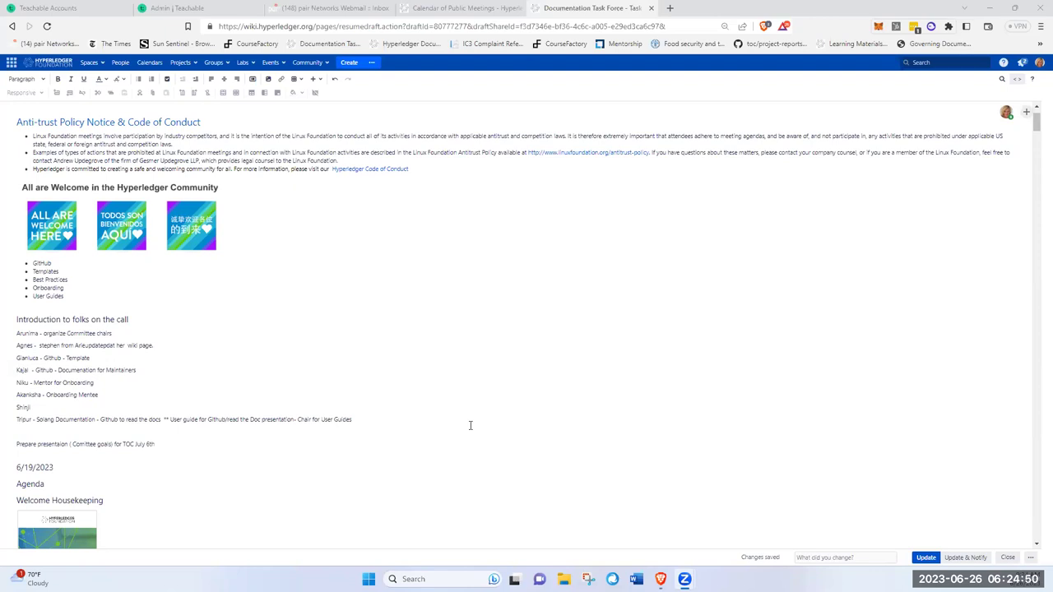
Step: Add the last attendee with the note "Firefly Docs Github user guides." and publish the page update
click(389, 417)
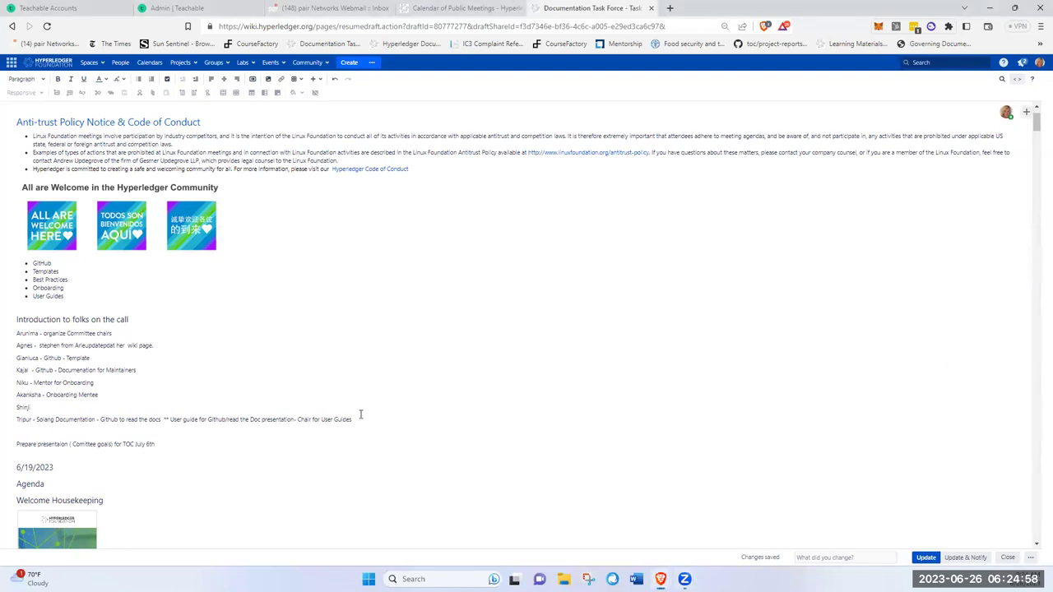
key(Return)
text(Victoria -)
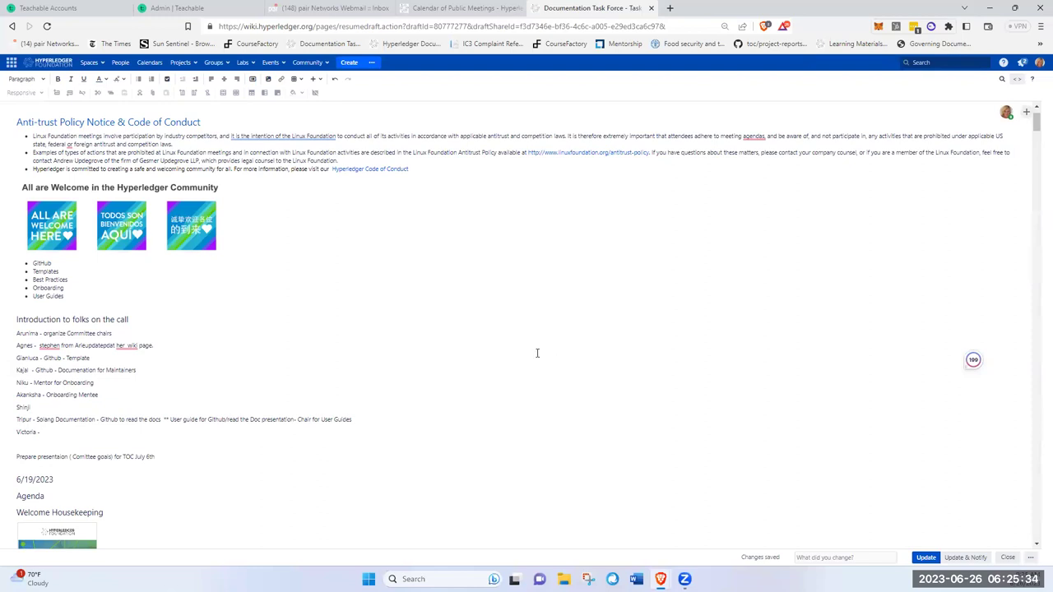
text(Firefly Docs)
text(Github user guides.)
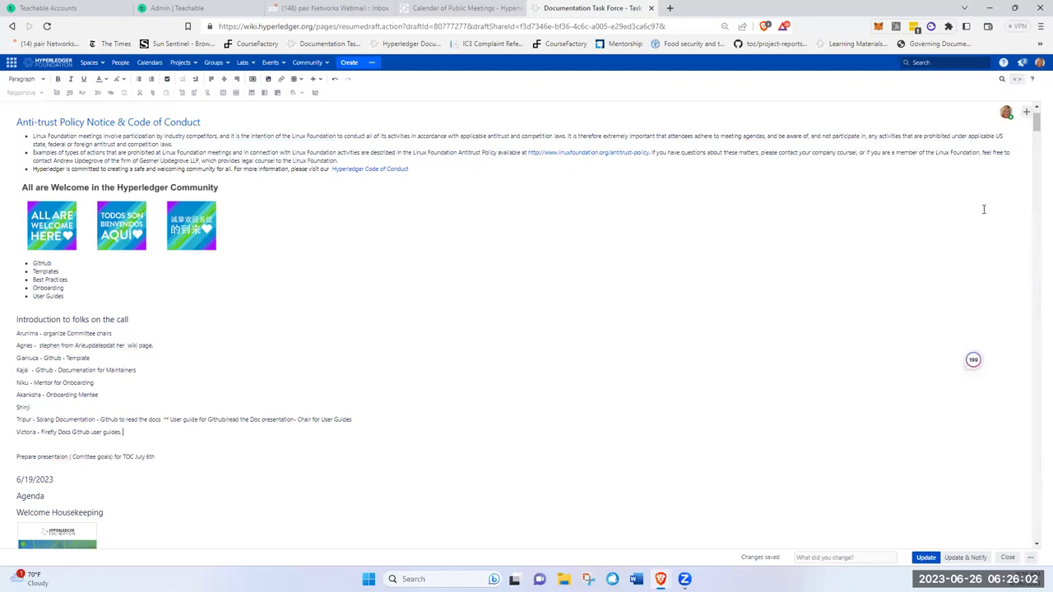
click(925, 558)
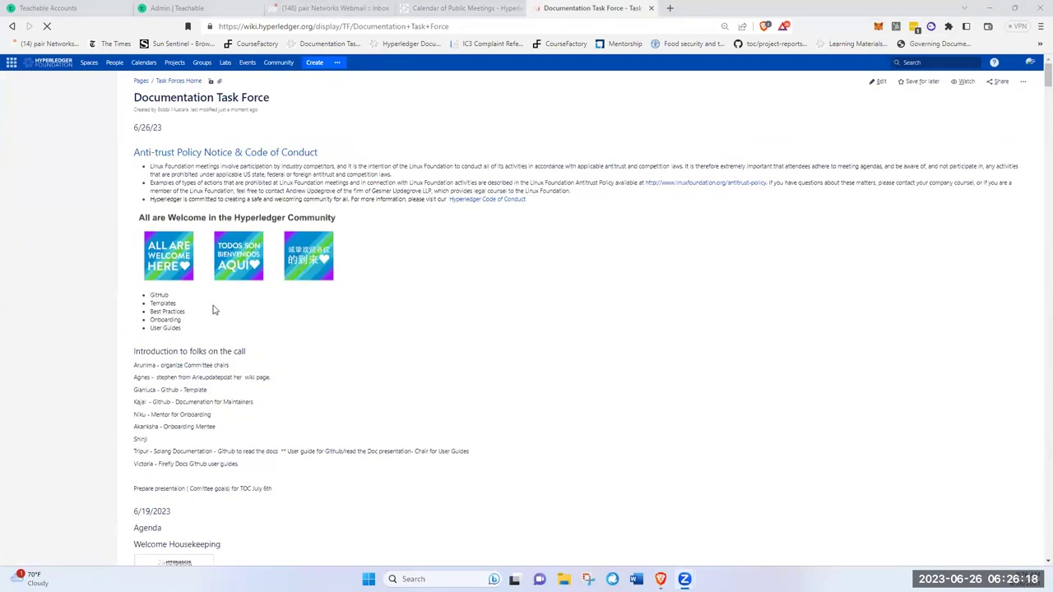
Step: Highlight the bulleted topics from GitHub through User Guides on the published page to review them
scroll(256, 298, down, 1)
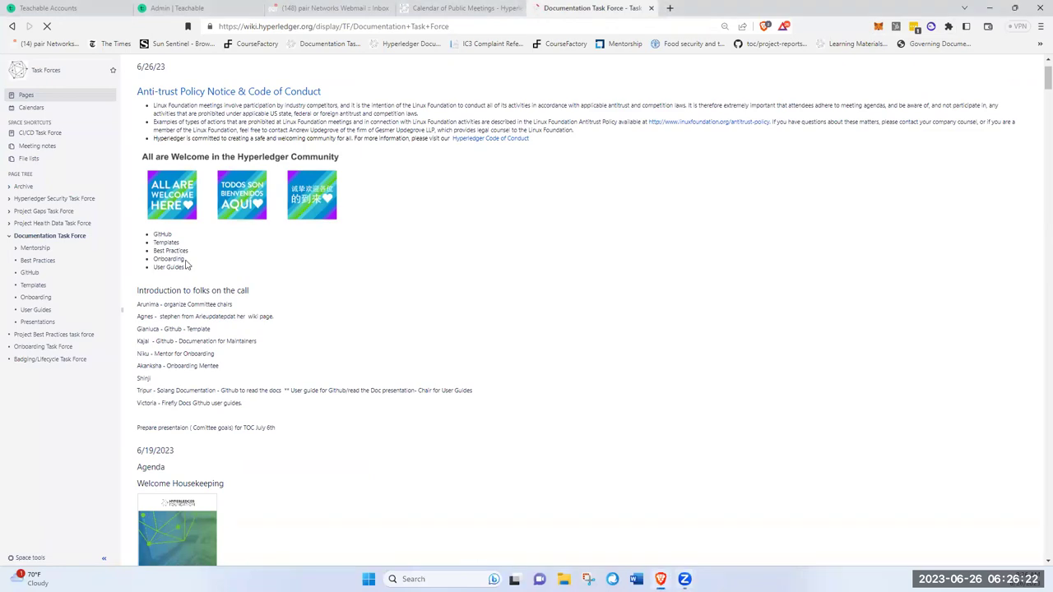
drag(188, 264, 153, 232)
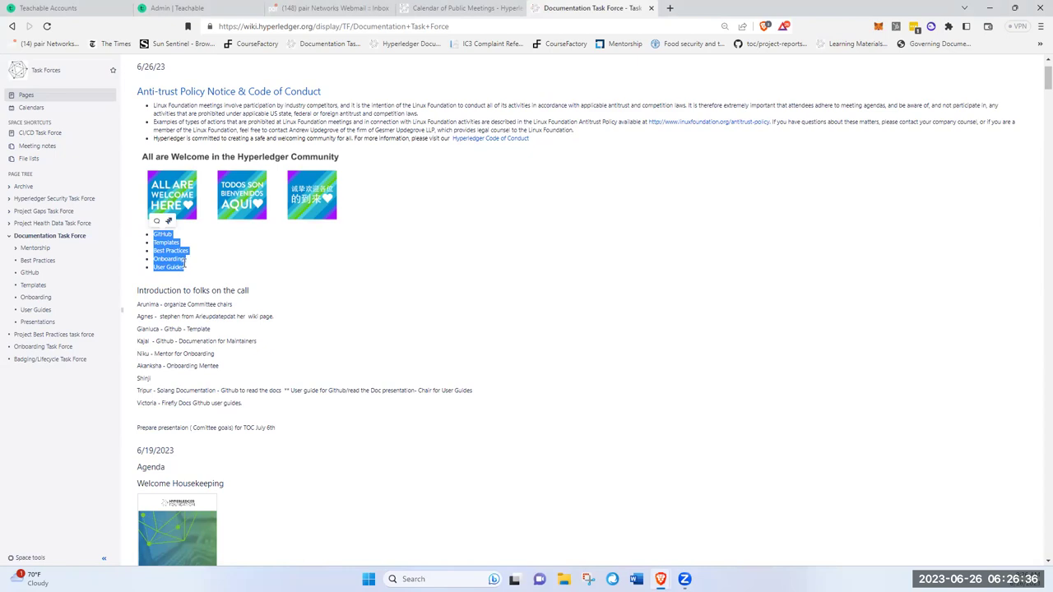
click(253, 263)
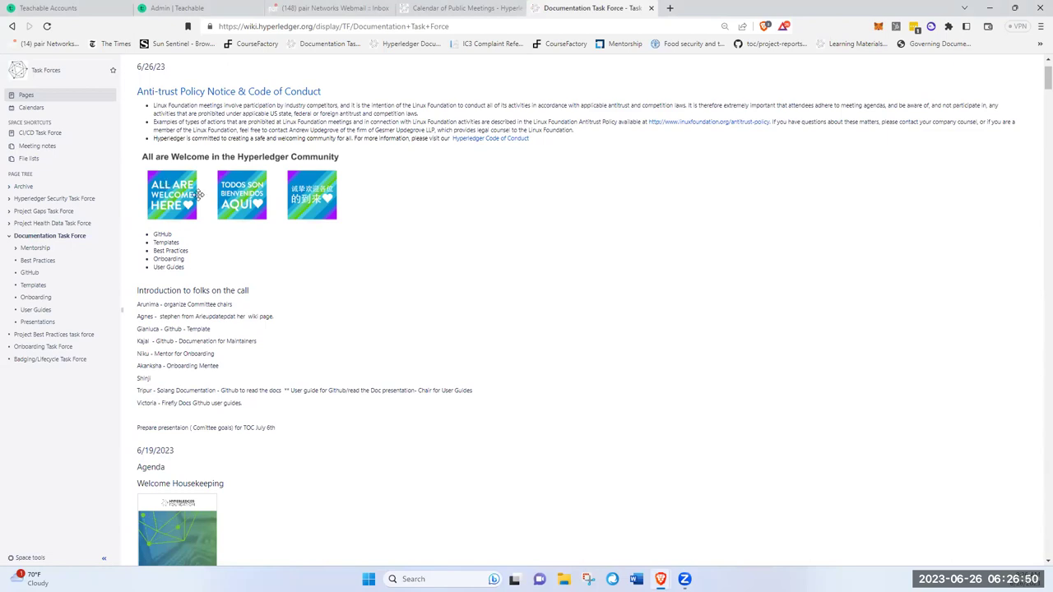
drag(188, 272, 154, 268)
drag(165, 268, 197, 275)
mouse_move(198, 275)
mouse_down()
mouse_move(171, 280)
mouse_move(161, 268)
mouse_move(195, 279)
mouse_up()
key(ctrl+alt+m)
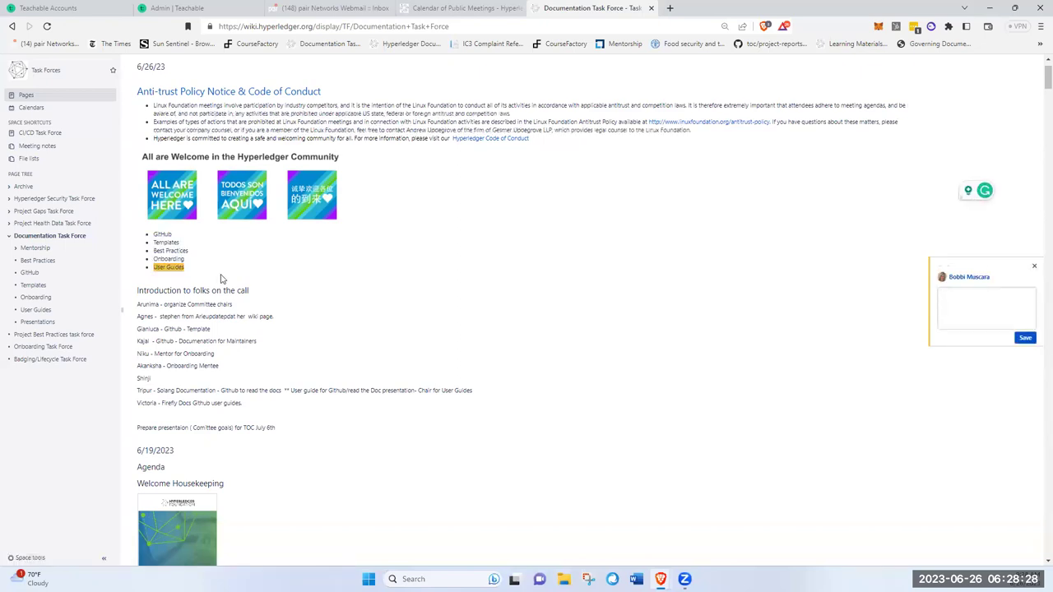
scroll(510, 290, up, 1)
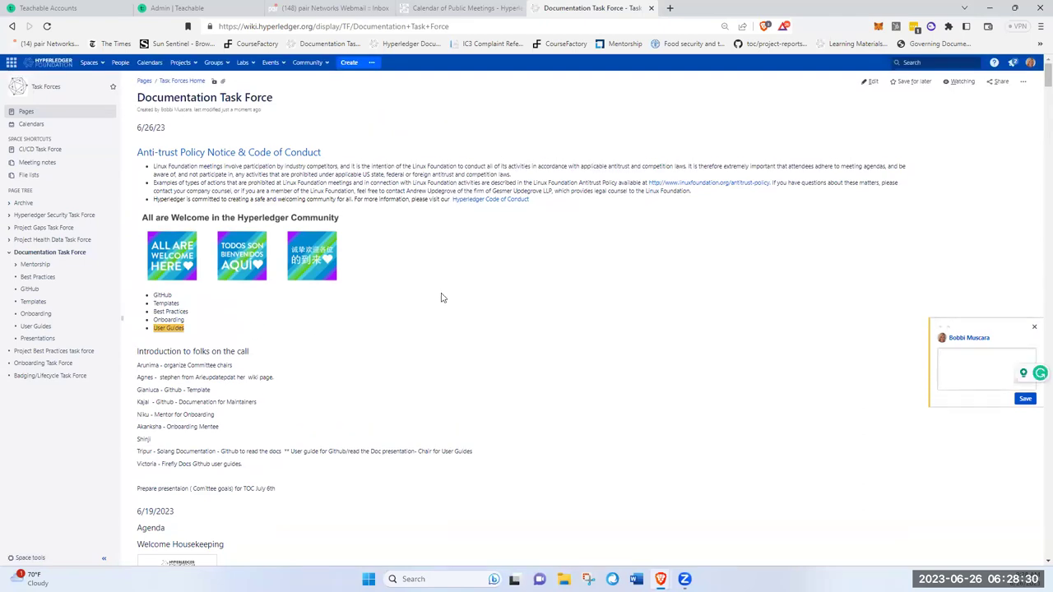
click(1036, 330)
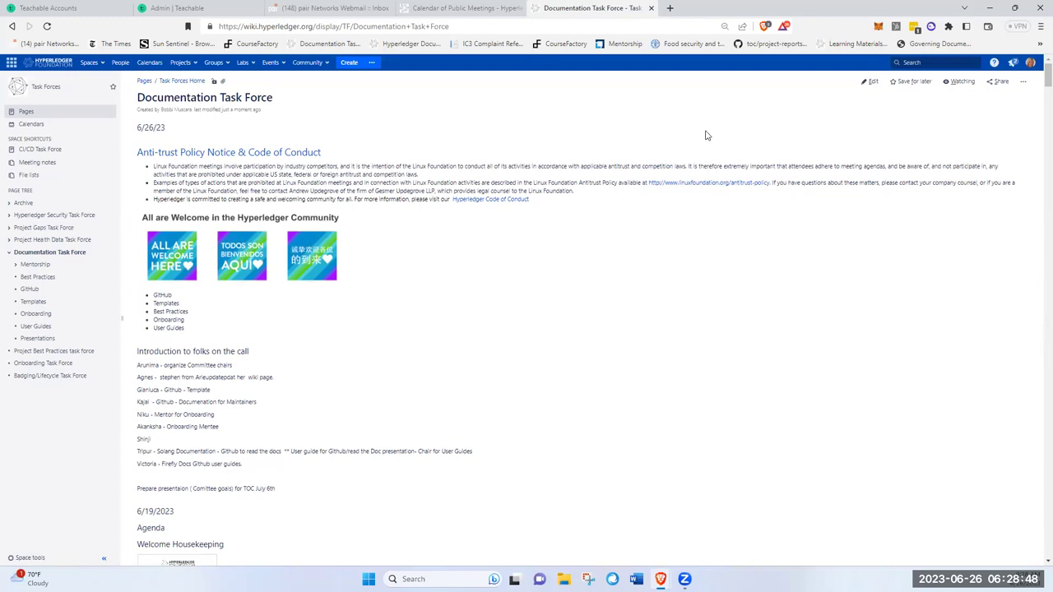
Step: Highlight the Templates topic, open the Learning Materials Development Working Group's USE CASES STANDARDS page, and review its Use Case Wiki template
drag(179, 303, 144, 307)
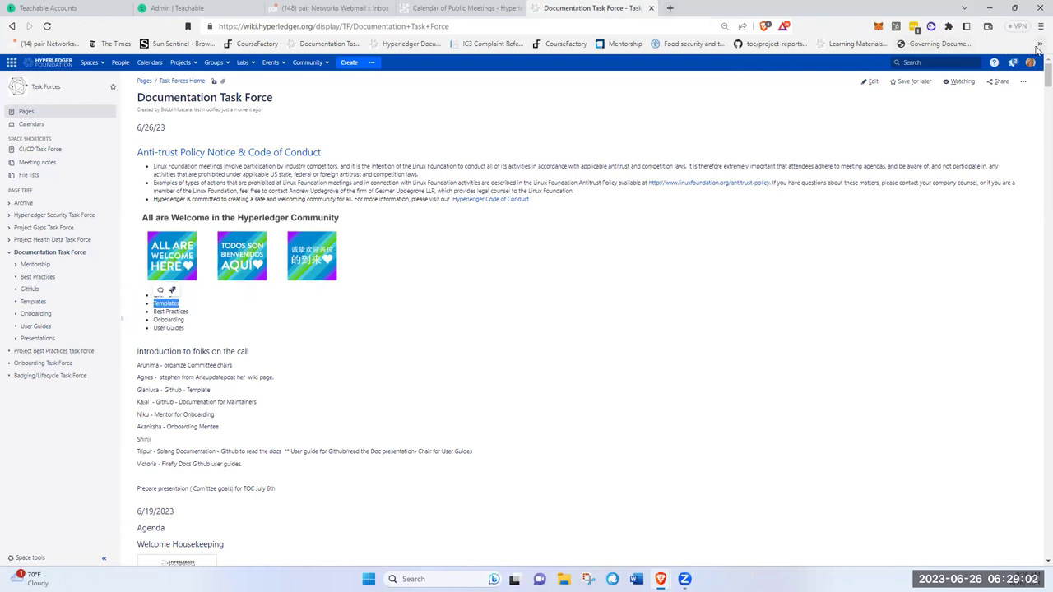
click(858, 44)
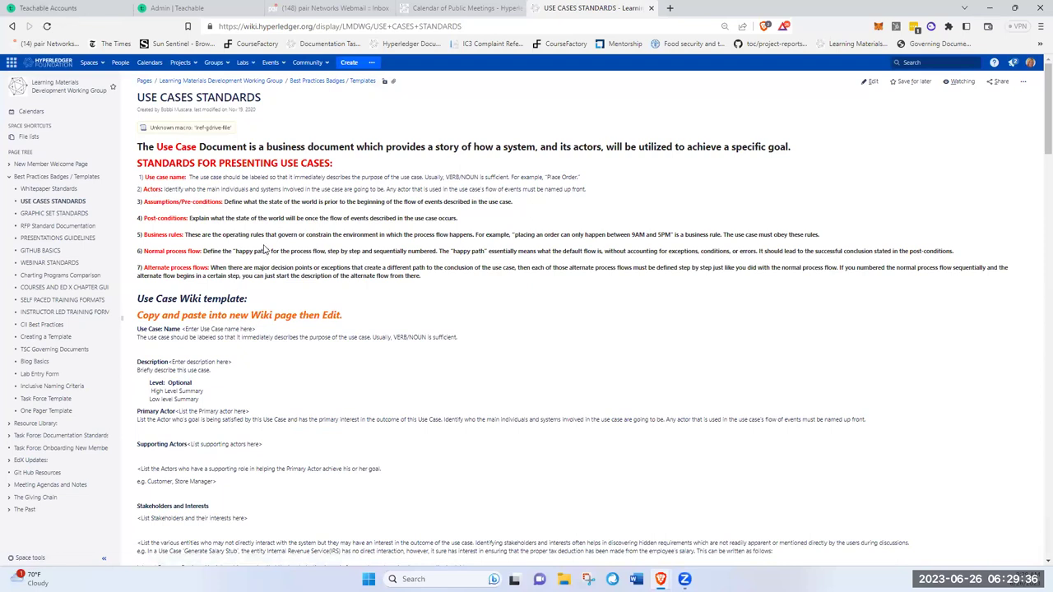
scroll(351, 418, down, 3)
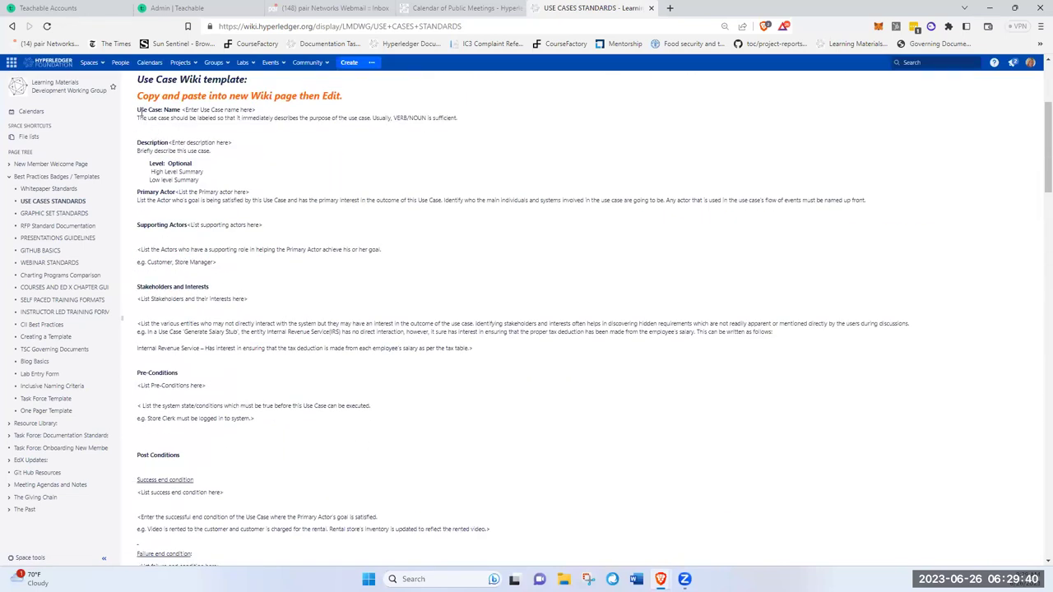
drag(138, 109, 347, 371)
scroll(446, 491, down, 2)
scroll(543, 444, down, 3)
scroll(551, 348, up, 2)
scroll(348, 371, up, 3)
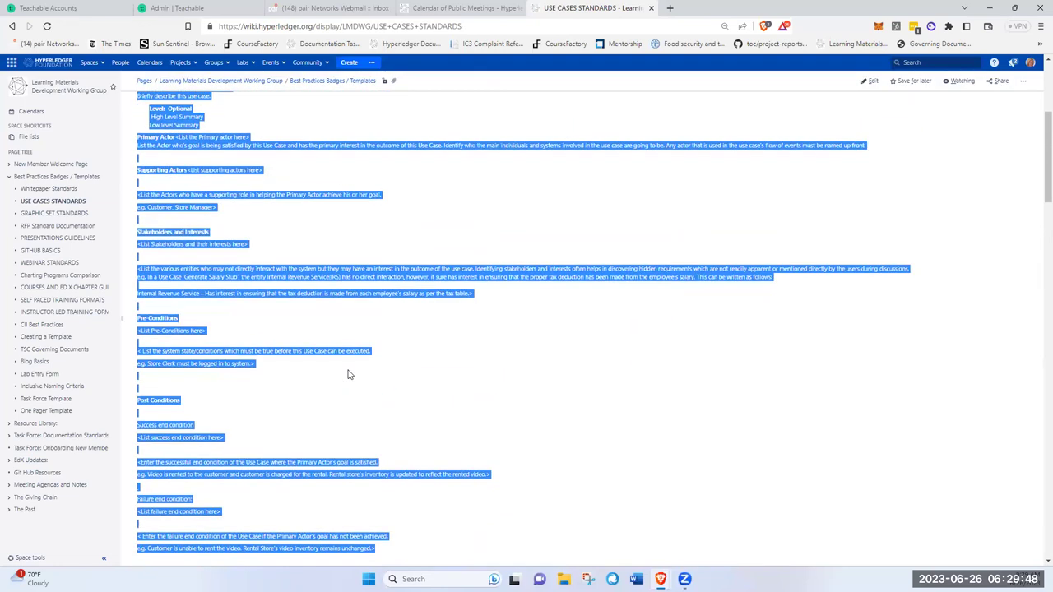
click(322, 378)
scroll(312, 367, up, 3)
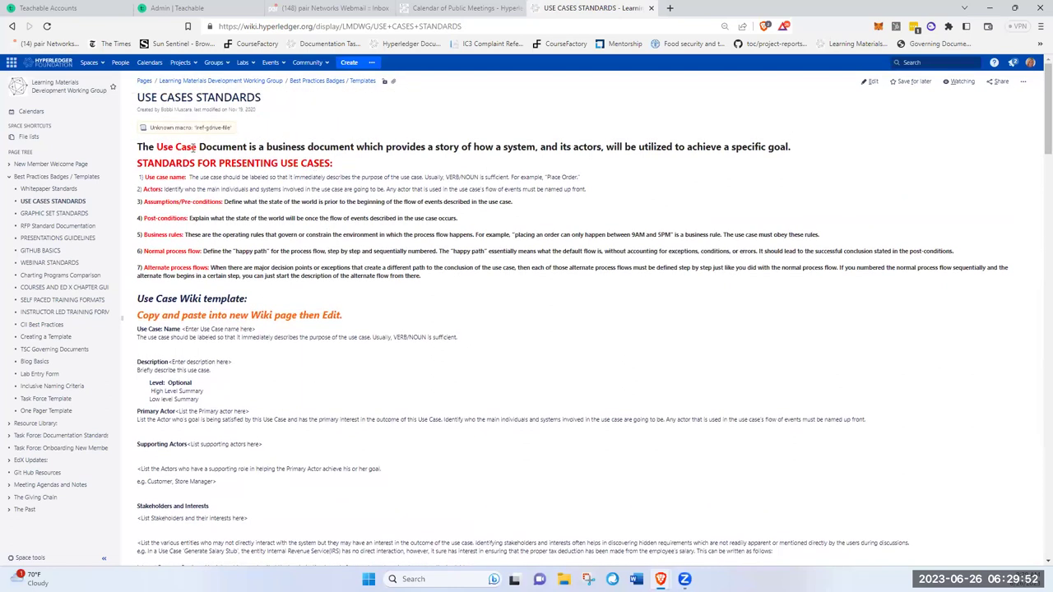
Step: Open the Google Docs Use Case Template linked from the standards page and look through its sections
click(205, 130)
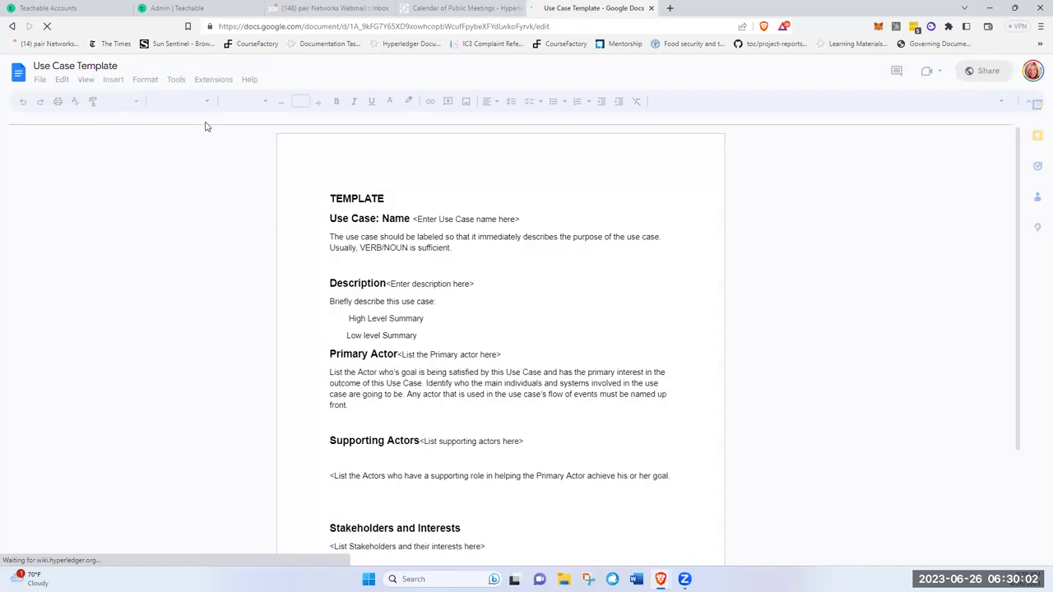
scroll(545, 350, down, 2)
scroll(556, 370, down, 1)
scroll(557, 370, down, 3)
scroll(569, 419, up, 10)
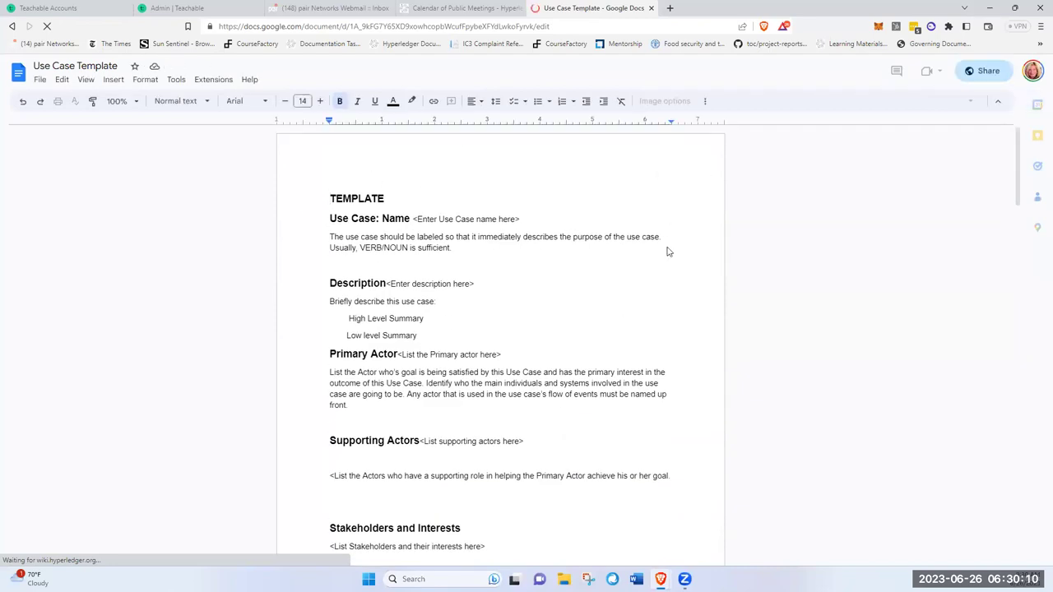
double_click(386, 198)
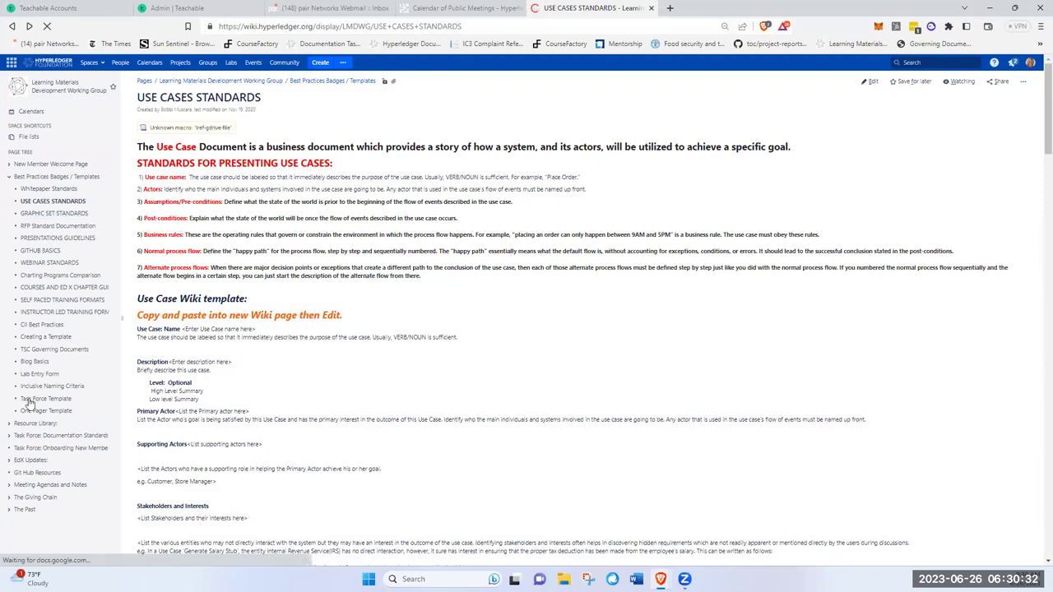
Step: Open the Whitepaper Standards wiki page and review its White Paper Template outline
click(37, 189)
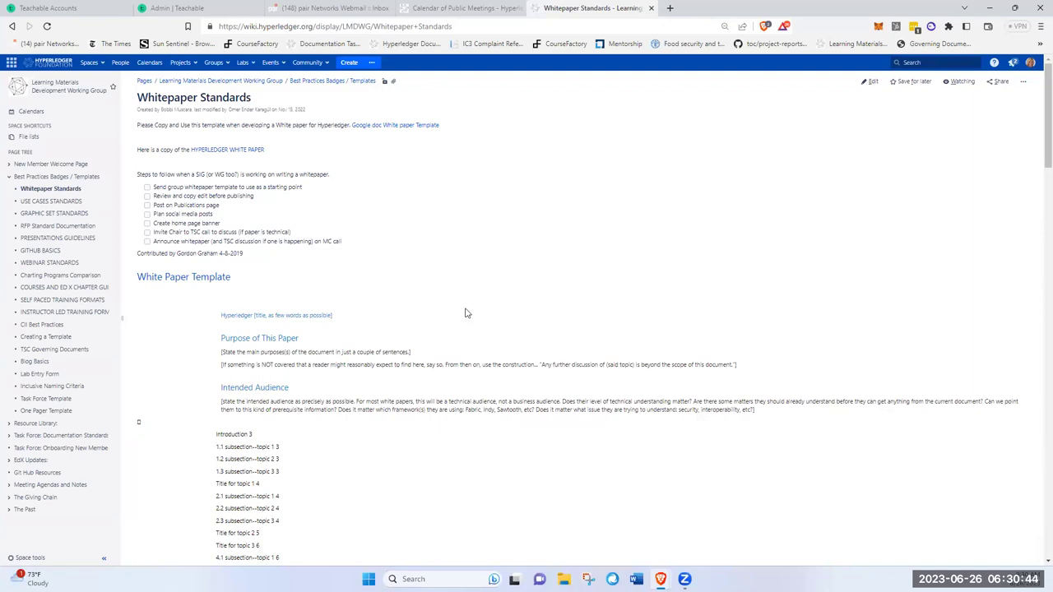
scroll(444, 319, down, 2)
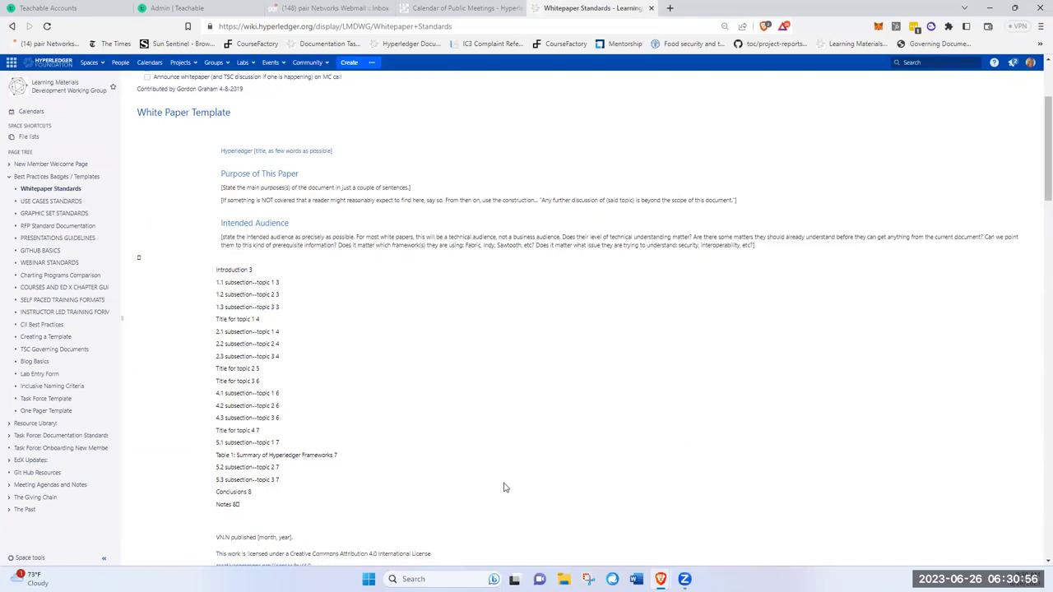
scroll(473, 474, up, 3)
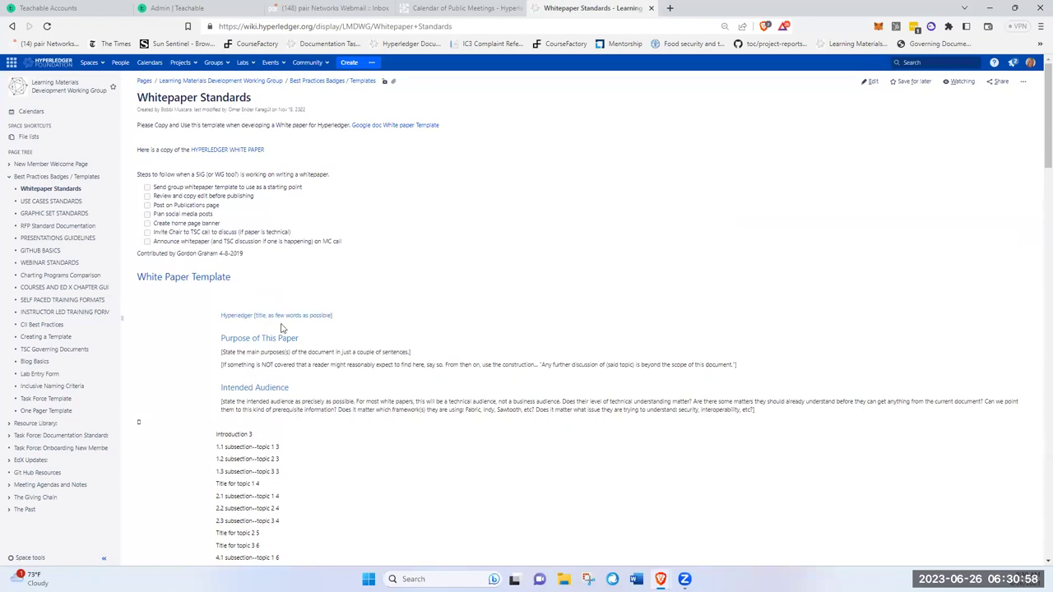
Step: Open the branding guidelines file from the GRAPHIC SET STANDARDS page and review the Brand Guidelines Overview slides through the Hyperledger Projects slide
click(47, 213)
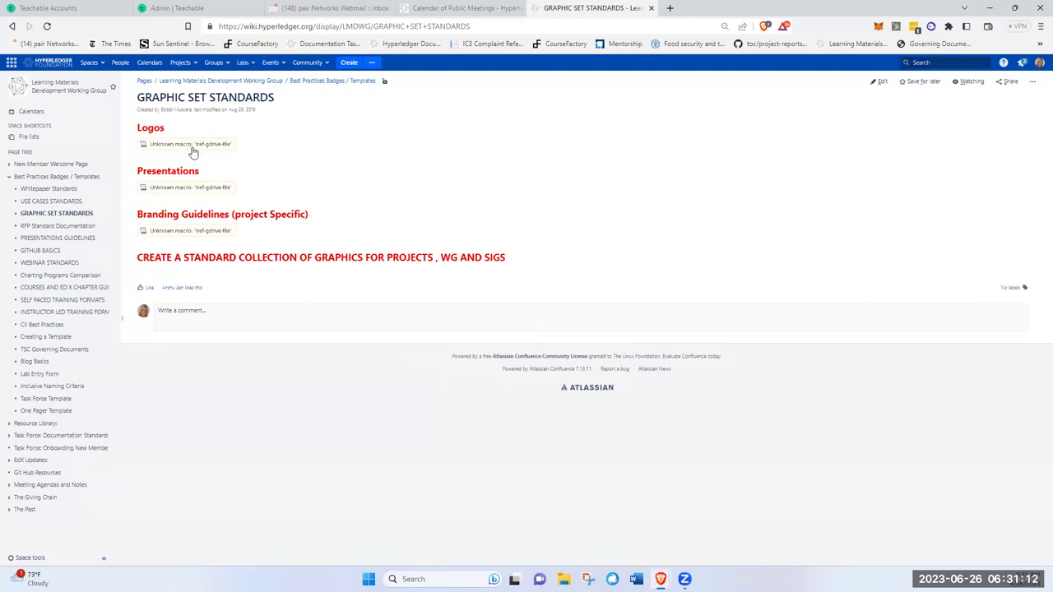
click(185, 238)
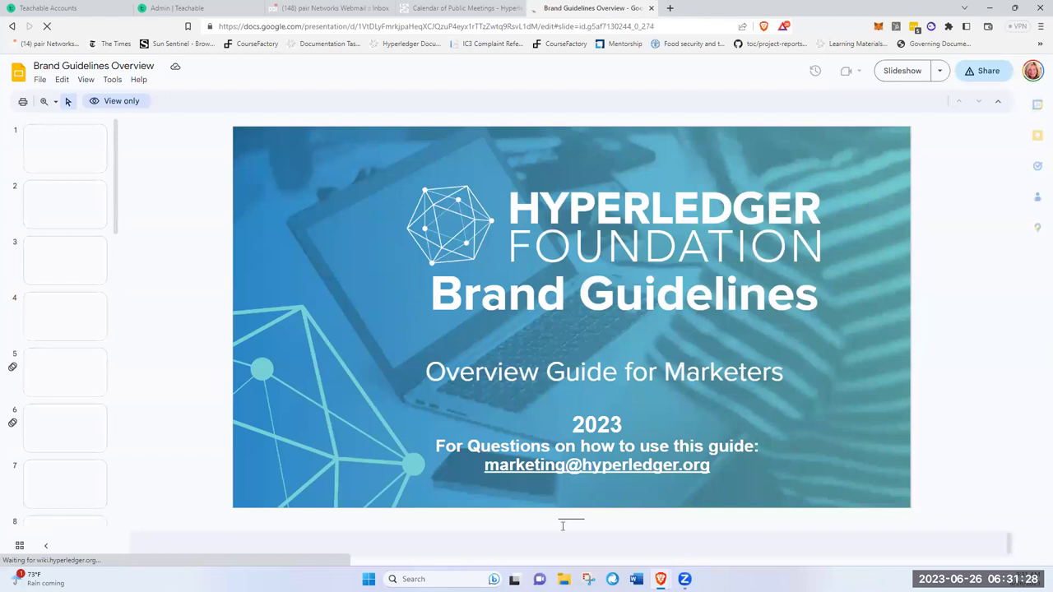
scroll(630, 380, down, 2)
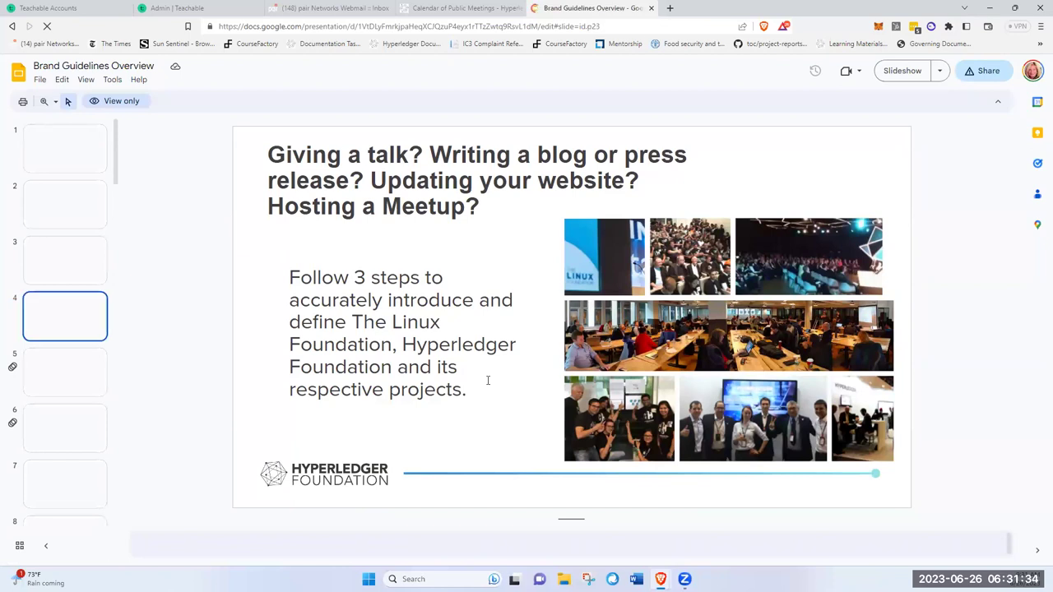
scroll(487, 381, down, 1)
scroll(487, 381, down, 1)
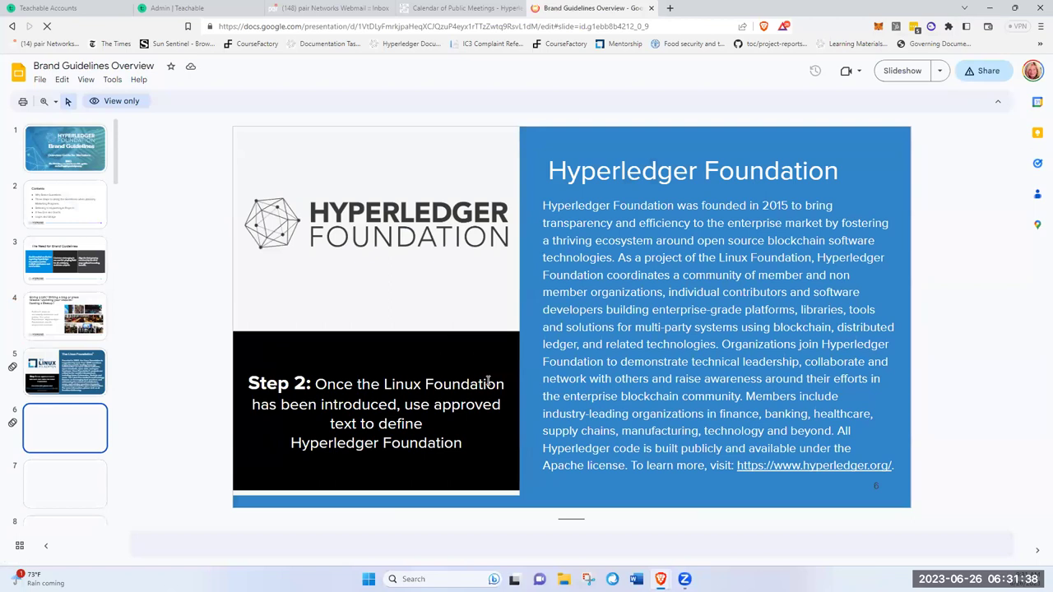
scroll(487, 381, down, 2)
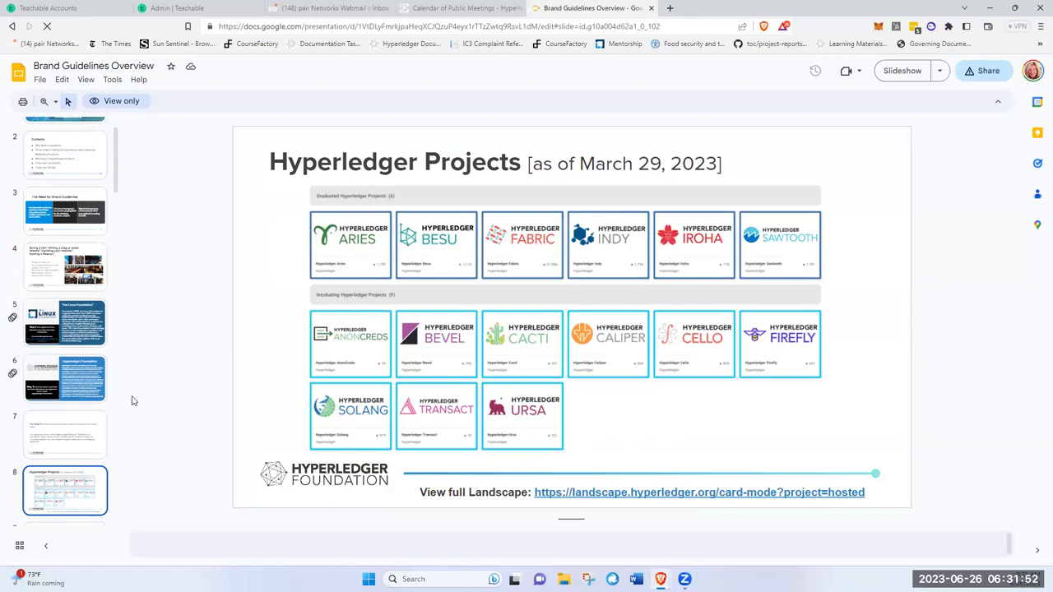
Step: Step through the individual project slides in the Brand Guidelines Overview as far as Hyperledger Iroha
key(Down)
key(Down)
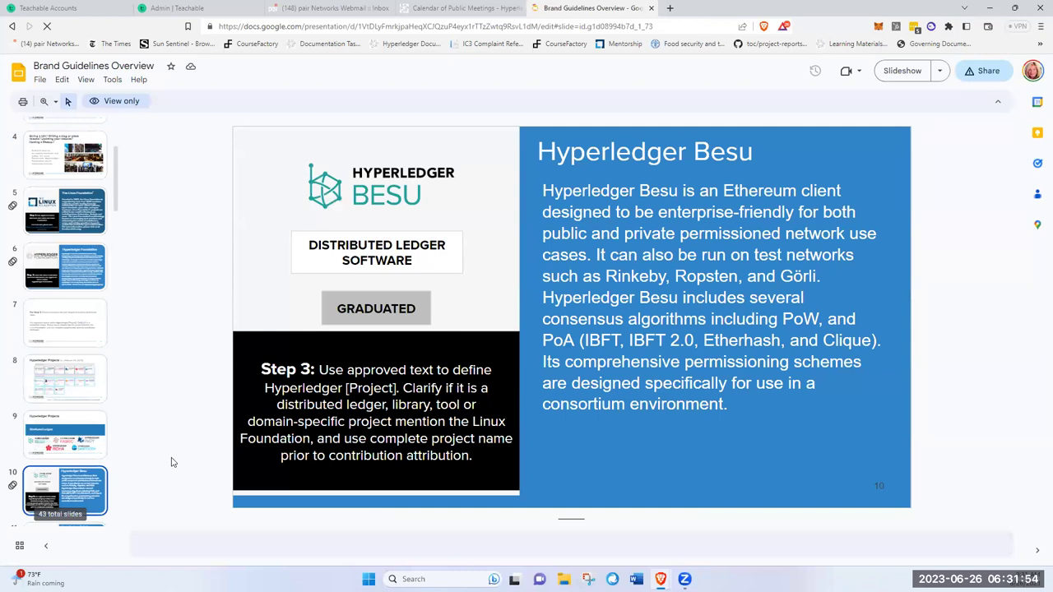
key(Down)
key(Down)
key(Down)
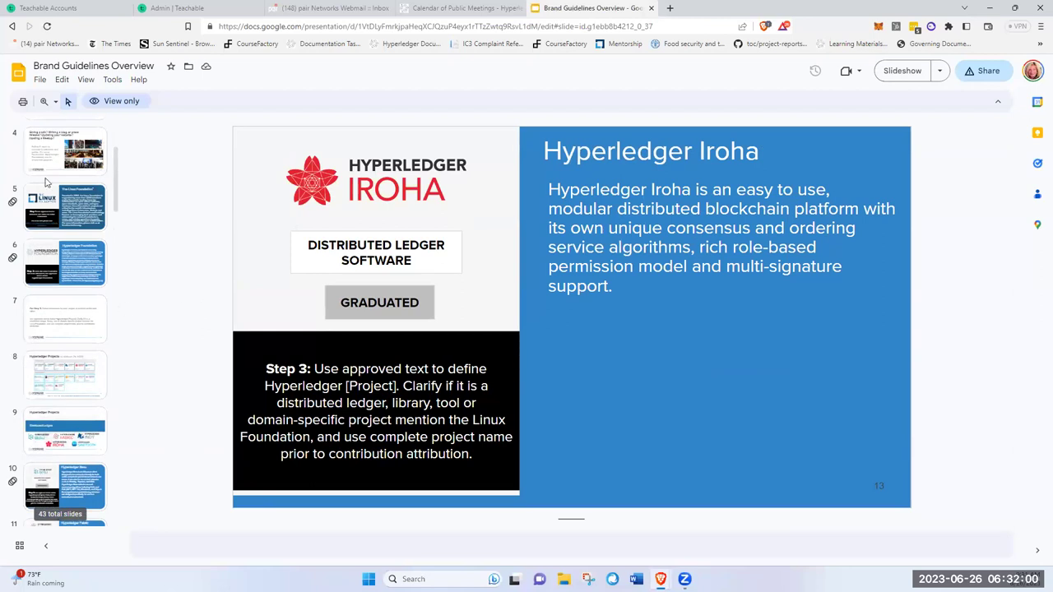
Step: Return to the Documentation Task Force wiki page and highlight the Best Practices topic
key(alt+Left)
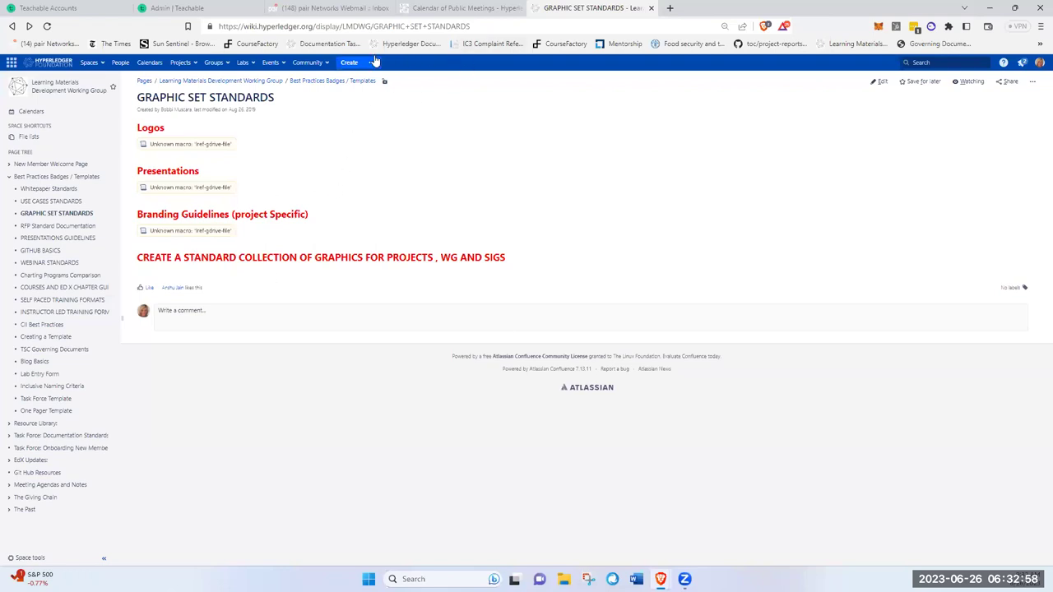
click(328, 46)
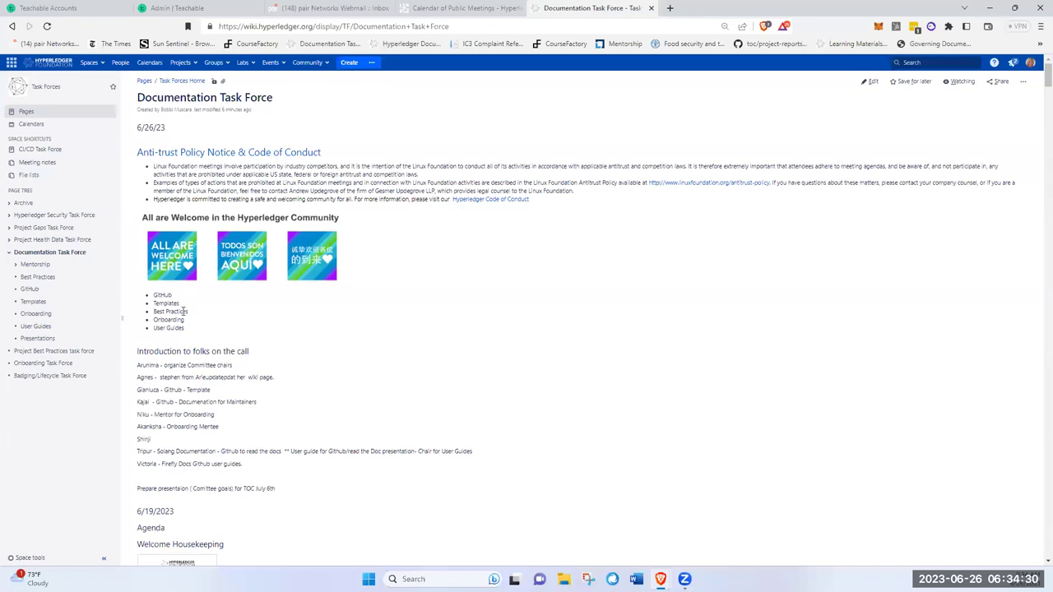
drag(189, 313, 151, 312)
Step: Open the Hyperledger GitHub organization from the wiki, view its projects list, and return to the organization overview
click(9, 63)
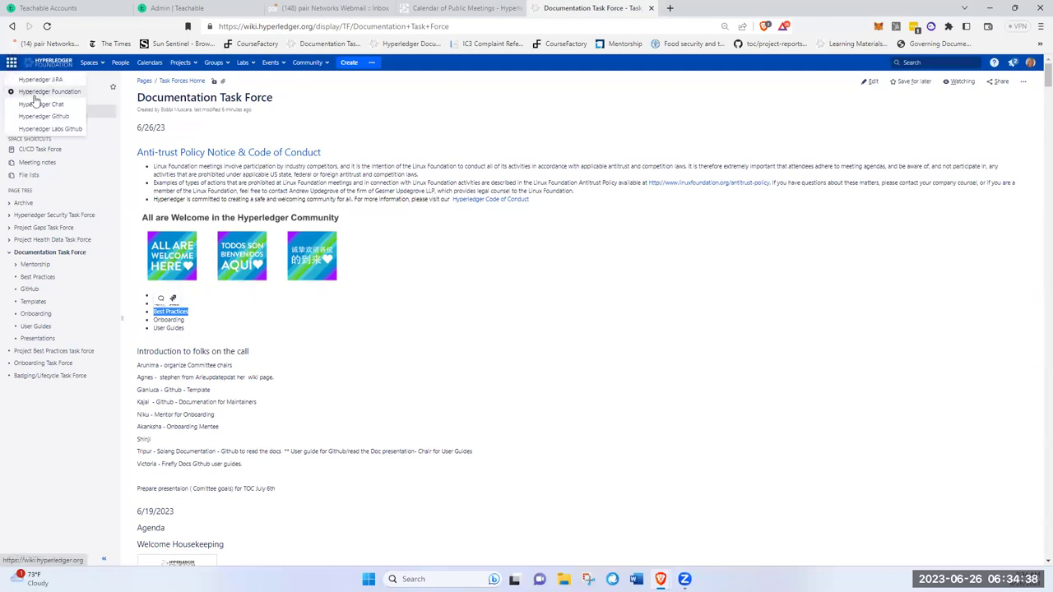
click(36, 116)
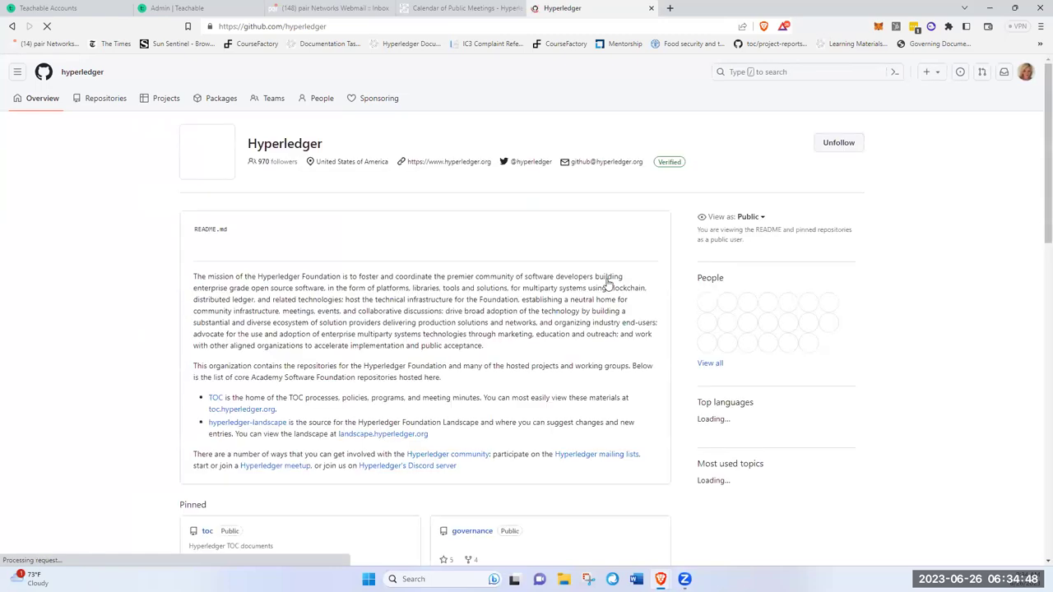
click(179, 99)
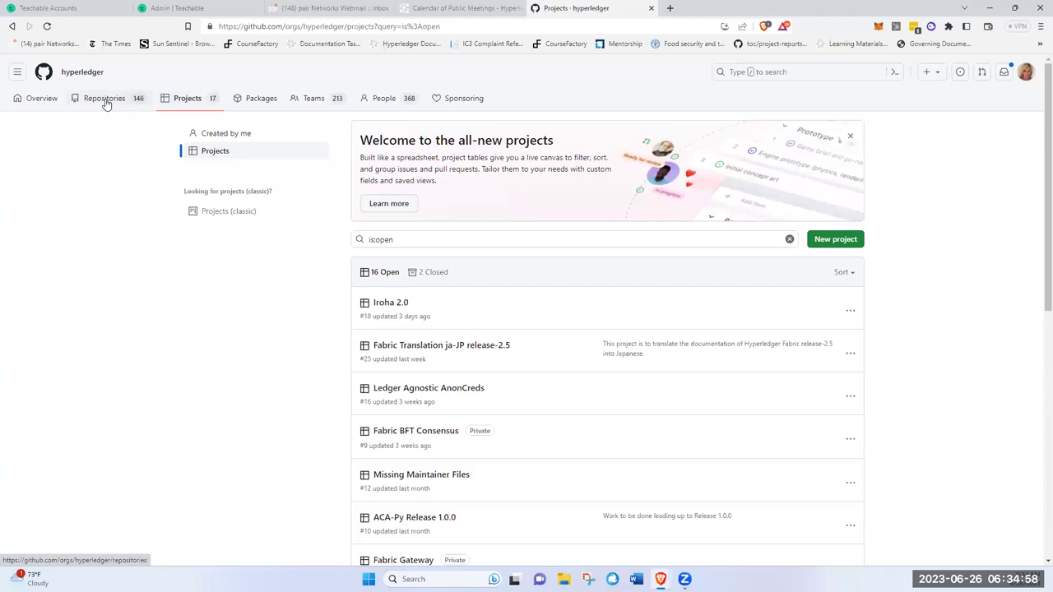
click(71, 74)
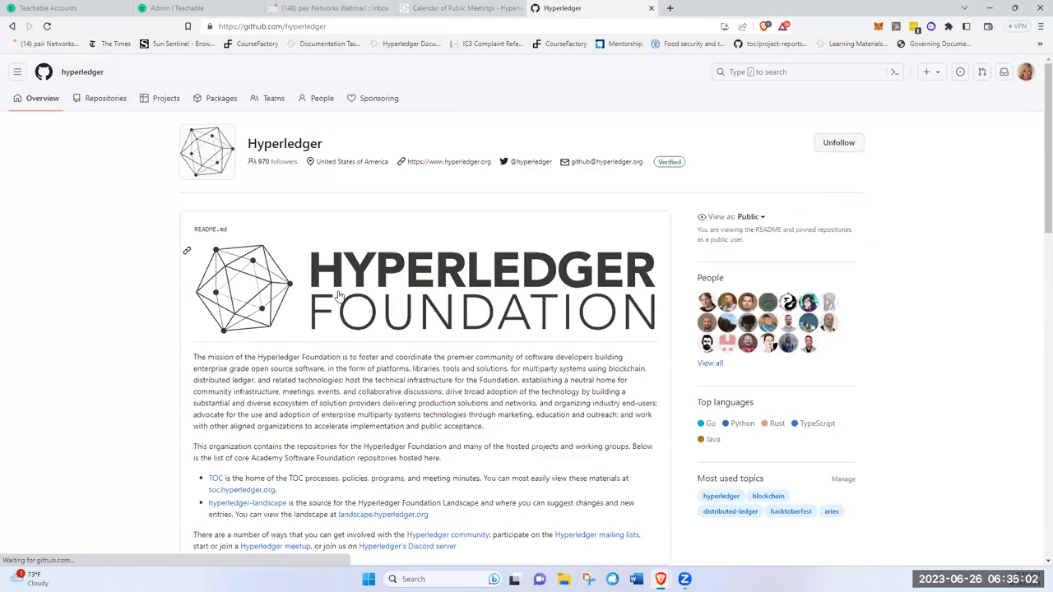
Step: Examine the Hyperledger organization's README, pinned repositories and repository list on the overview page
scroll(392, 362, down, 1)
scroll(392, 362, down, 2)
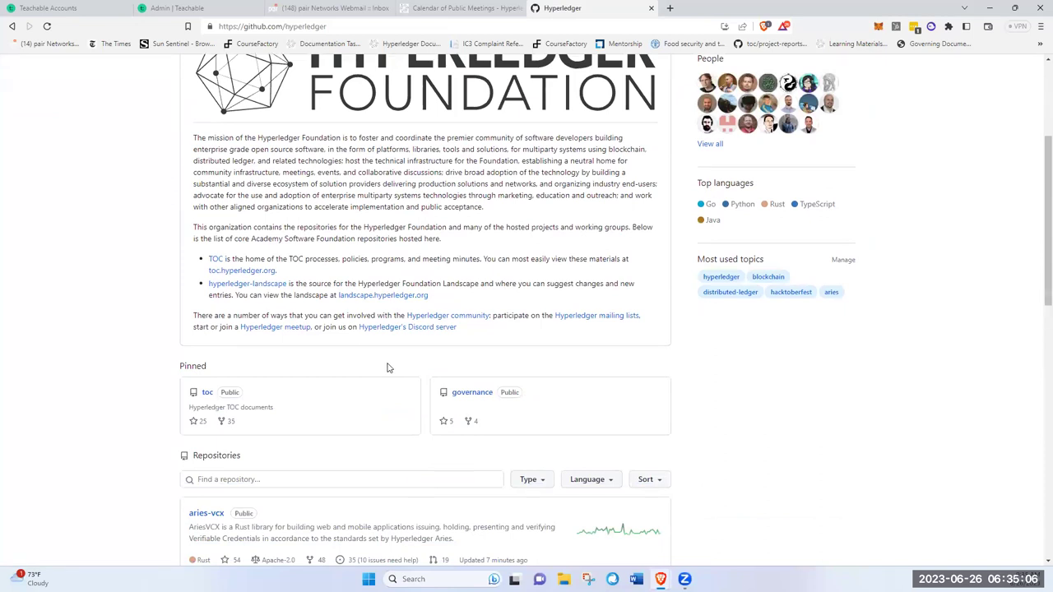
scroll(366, 306, up, 3)
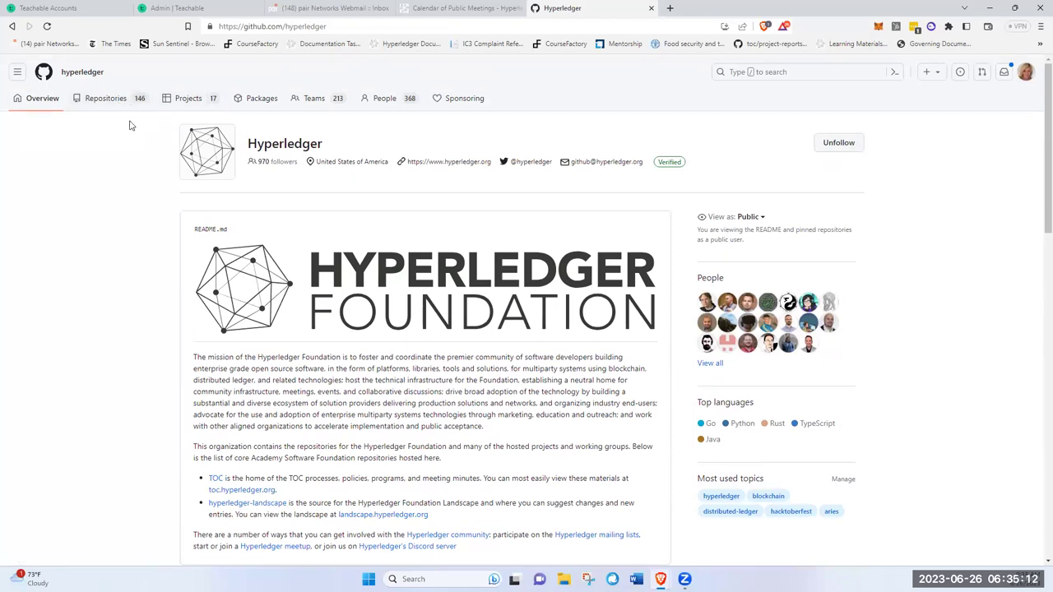
scroll(559, 298, down, 3)
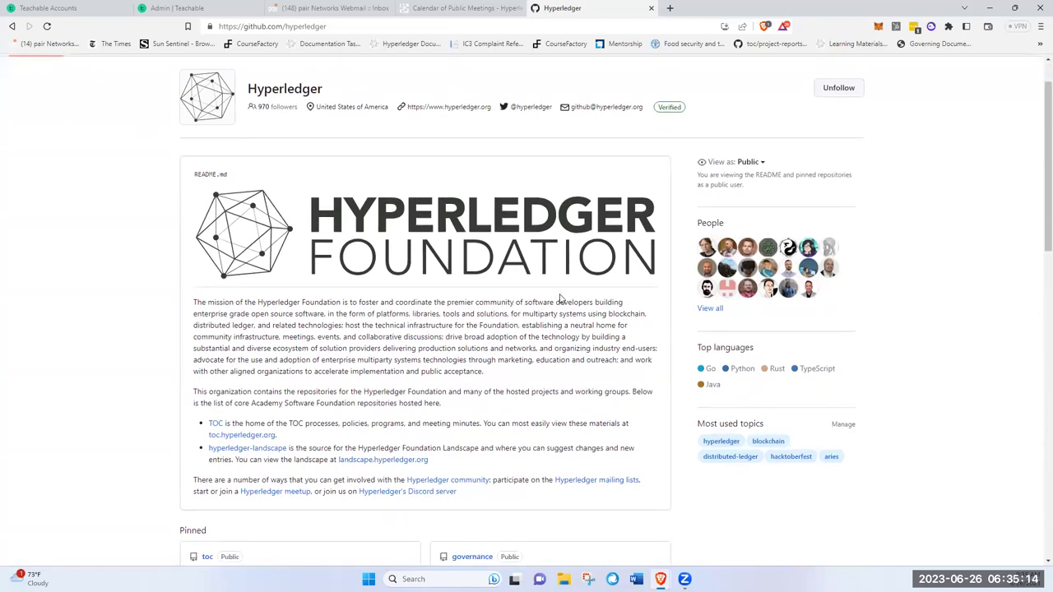
scroll(559, 299, down, 5)
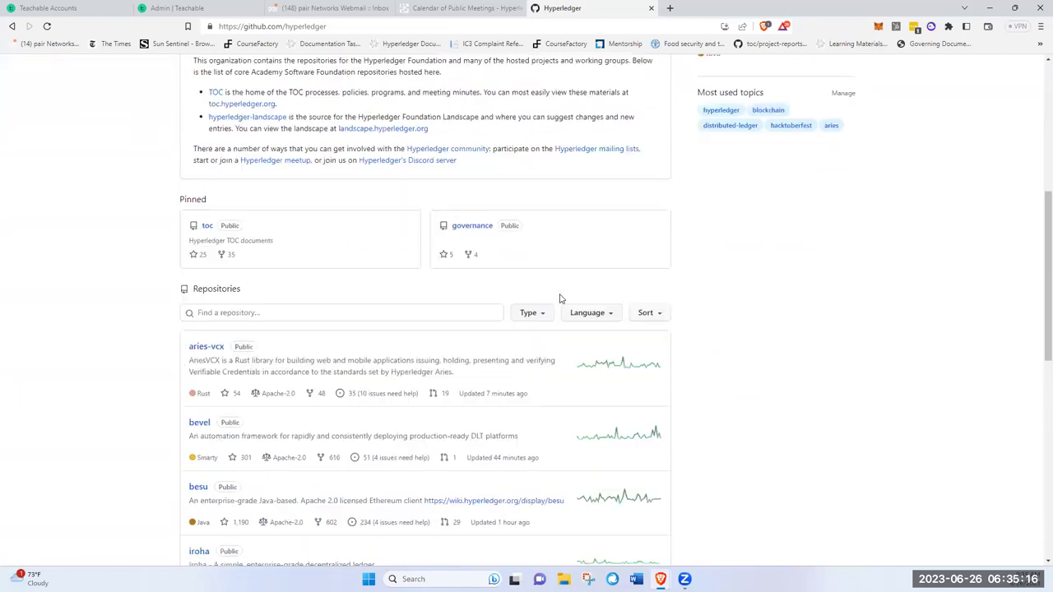
scroll(560, 299, down, 3)
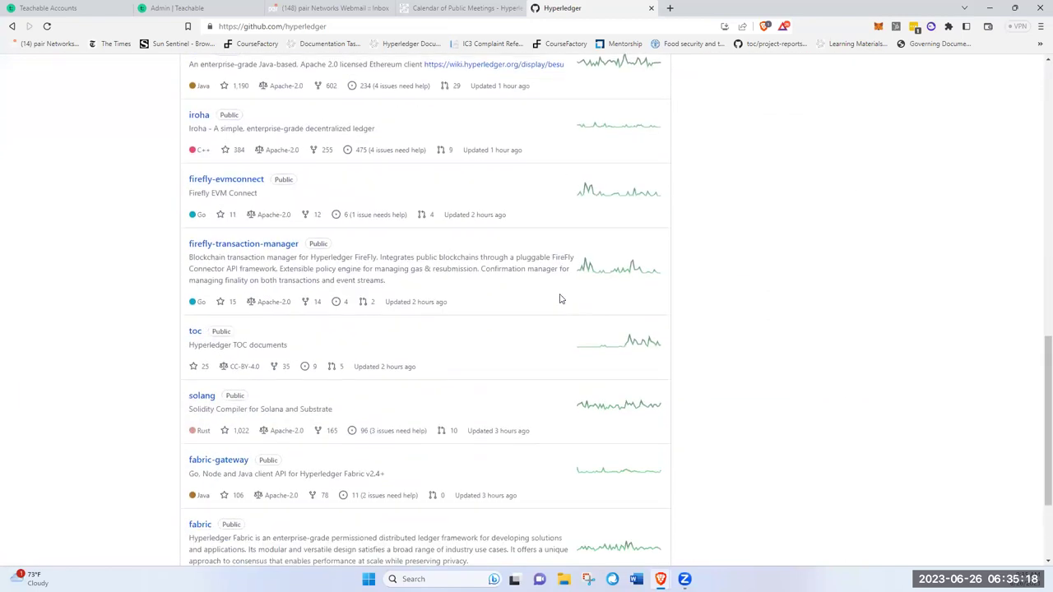
Step: Open the toc repository, look through its folders and files, and go back to the Documentation Task Force wiki page
click(196, 332)
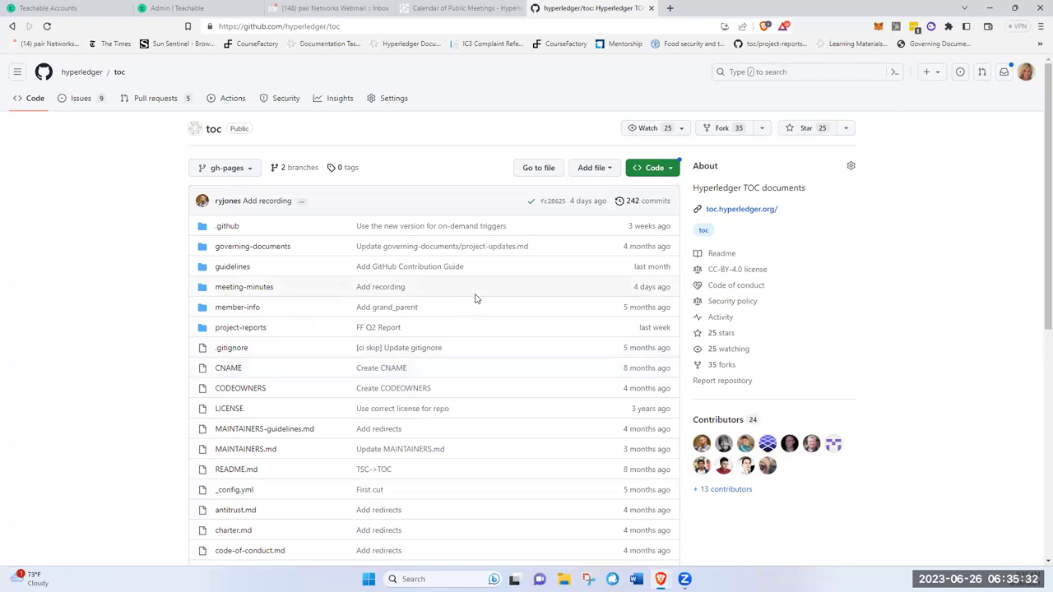
scroll(474, 298, down, 1)
scroll(474, 298, down, 1)
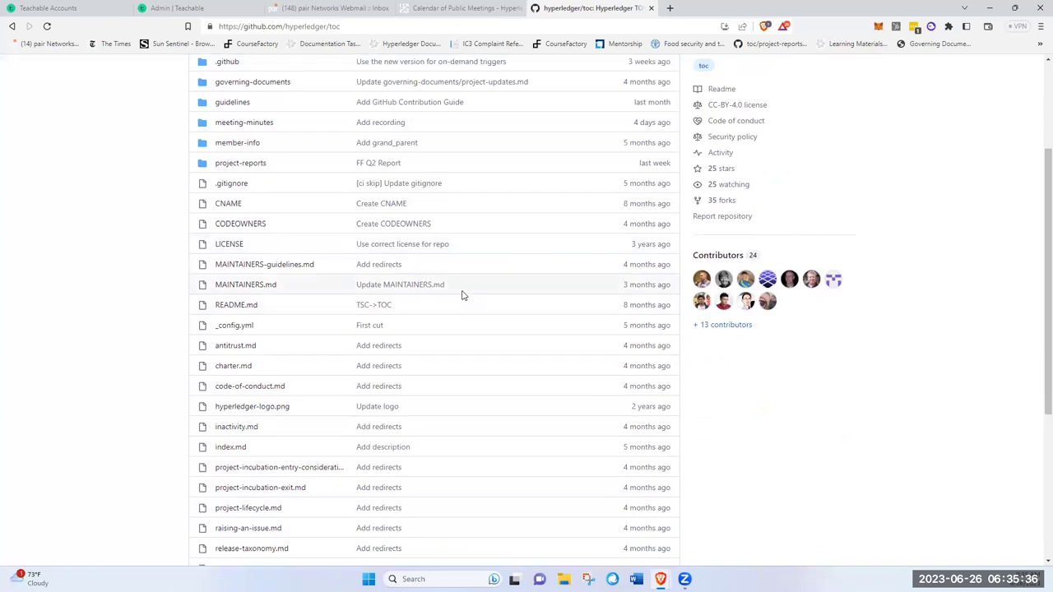
scroll(462, 295, up, 2)
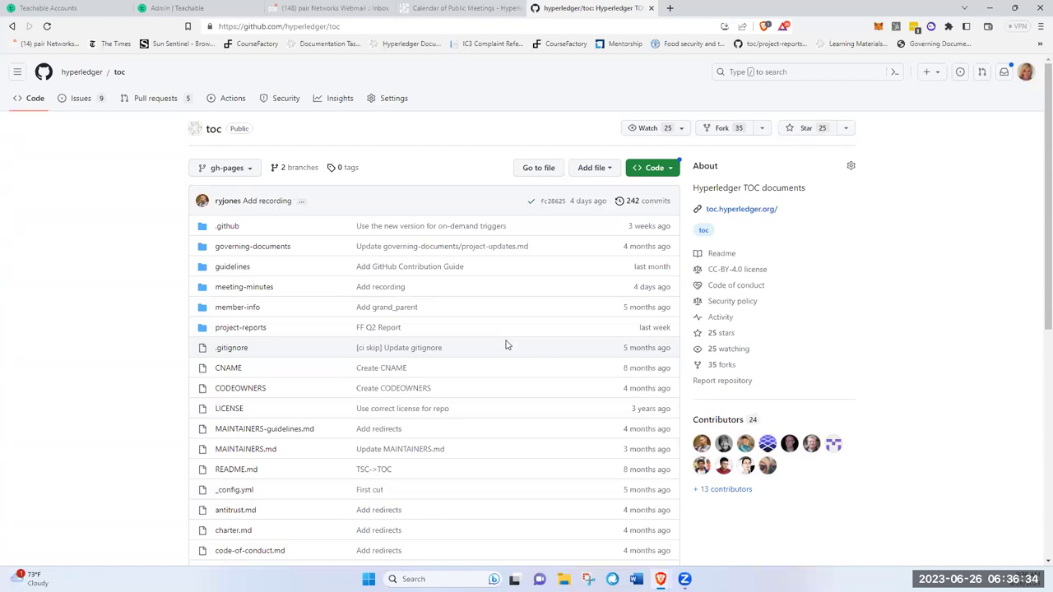
click(325, 45)
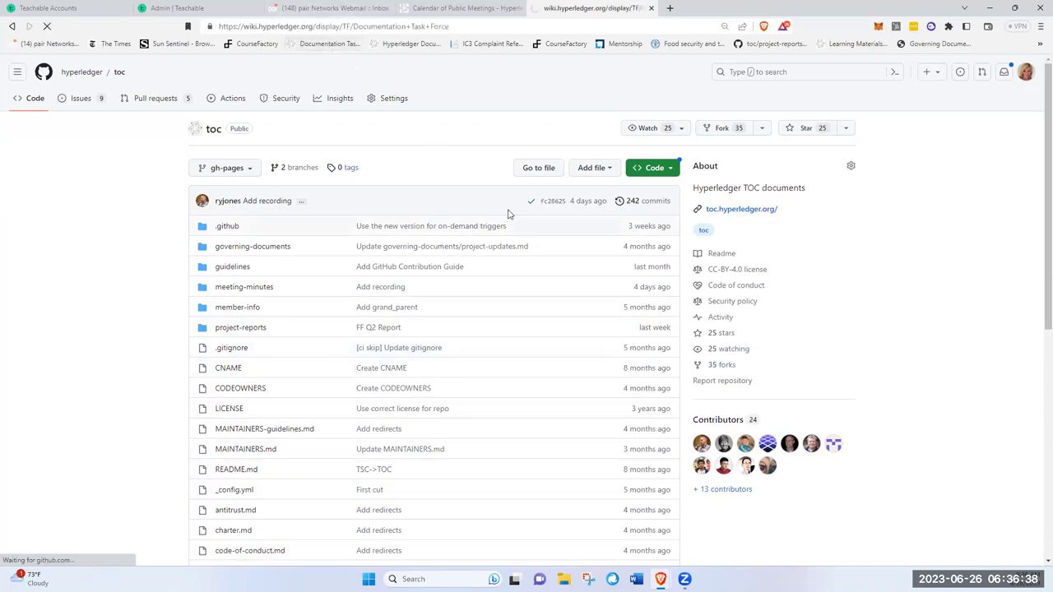